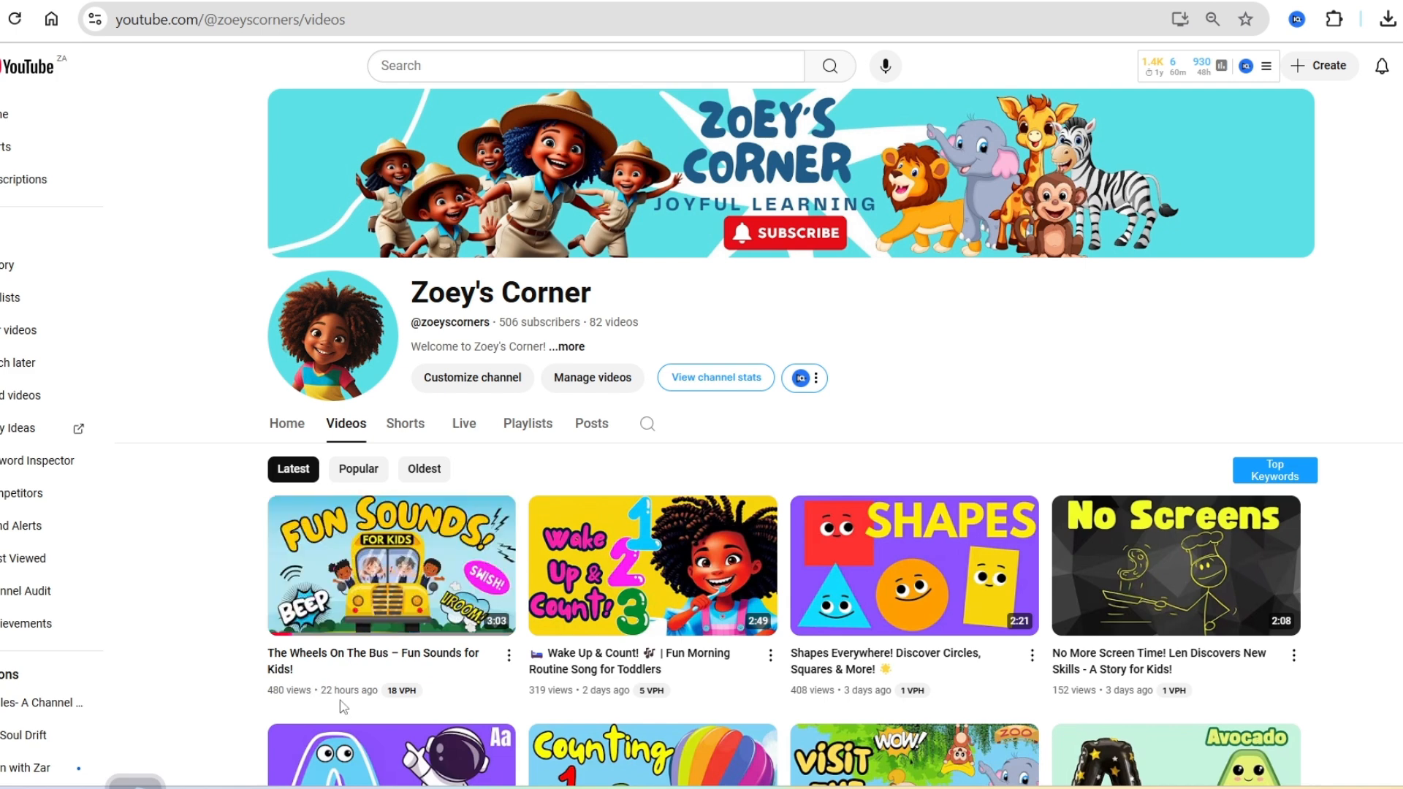
# Step: Review the list of public-domain nursery rhymes in ChatGPT and compare the Zoey's Corner channel's popular and latest videos on YouTube
pyautogui.moveTo(372, 589)
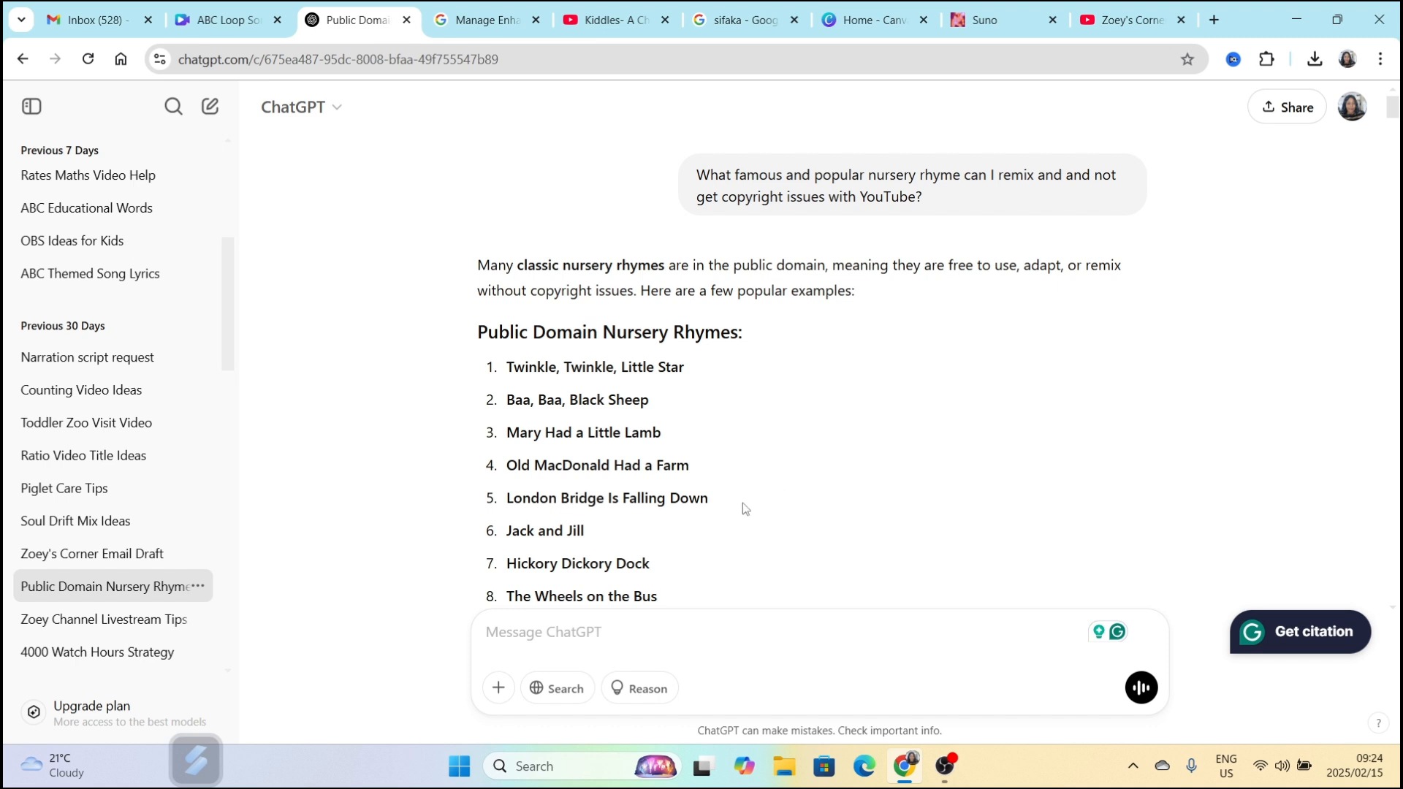
pyautogui.scroll(-1, 729, 485)
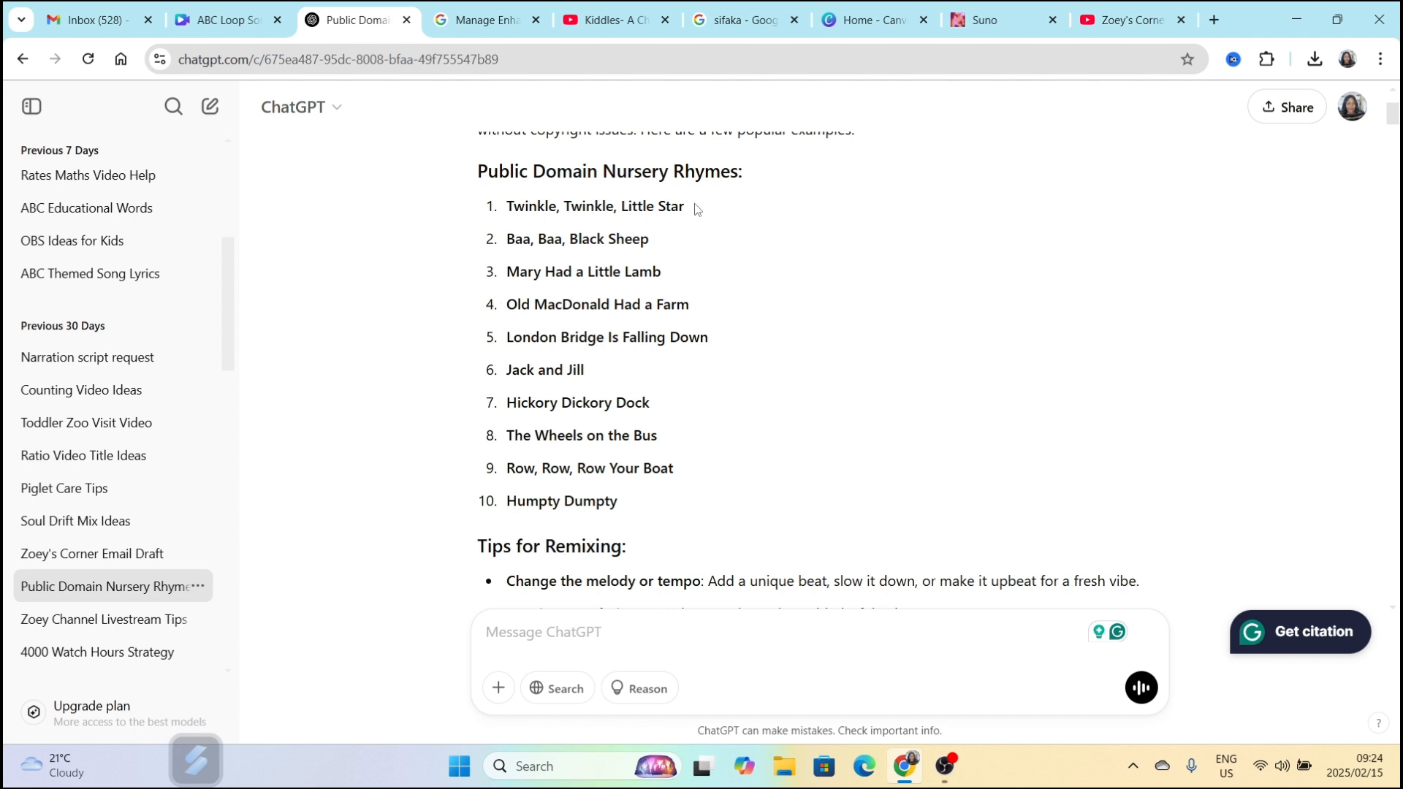
pyautogui.click(1131, 20)
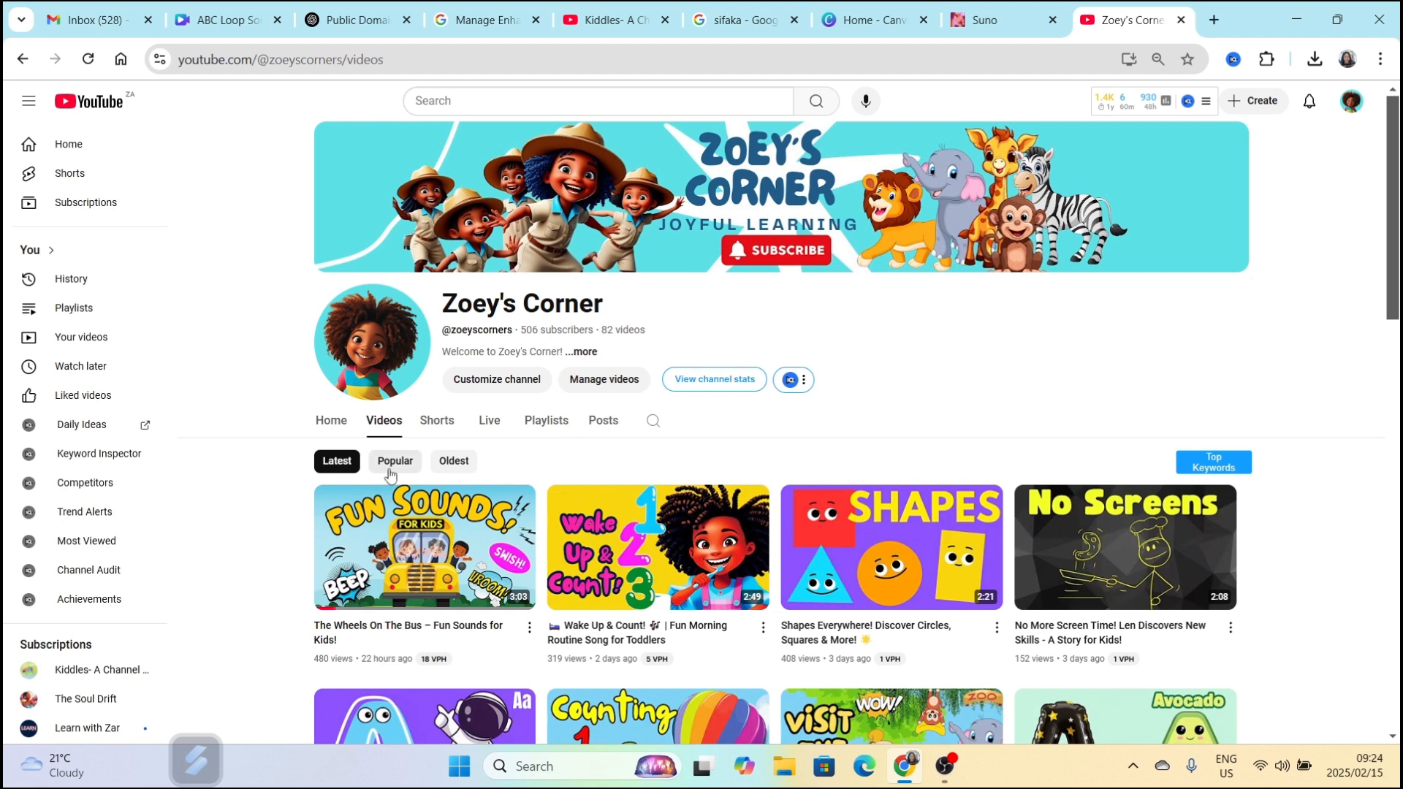
pyautogui.click(393, 462)
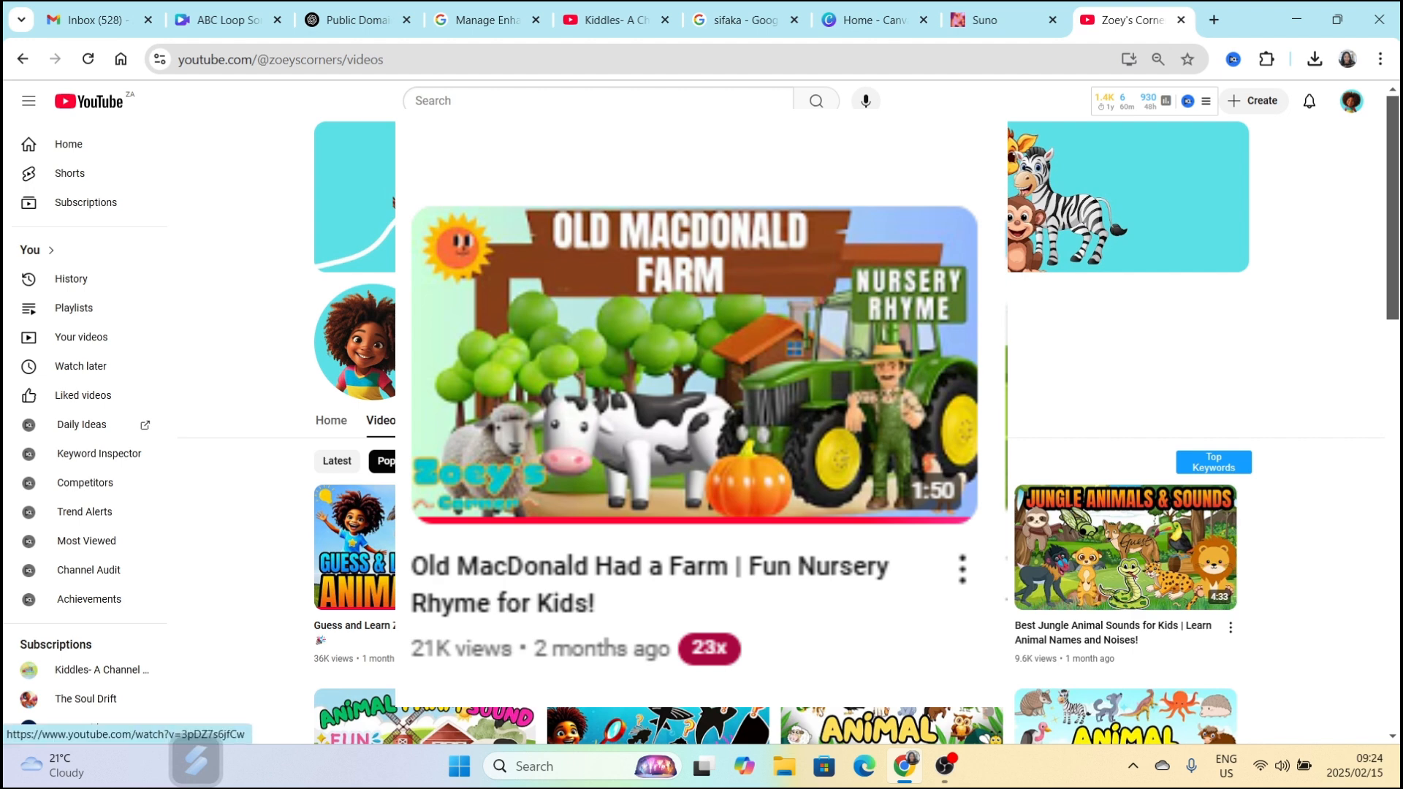
pyautogui.click(340, 463)
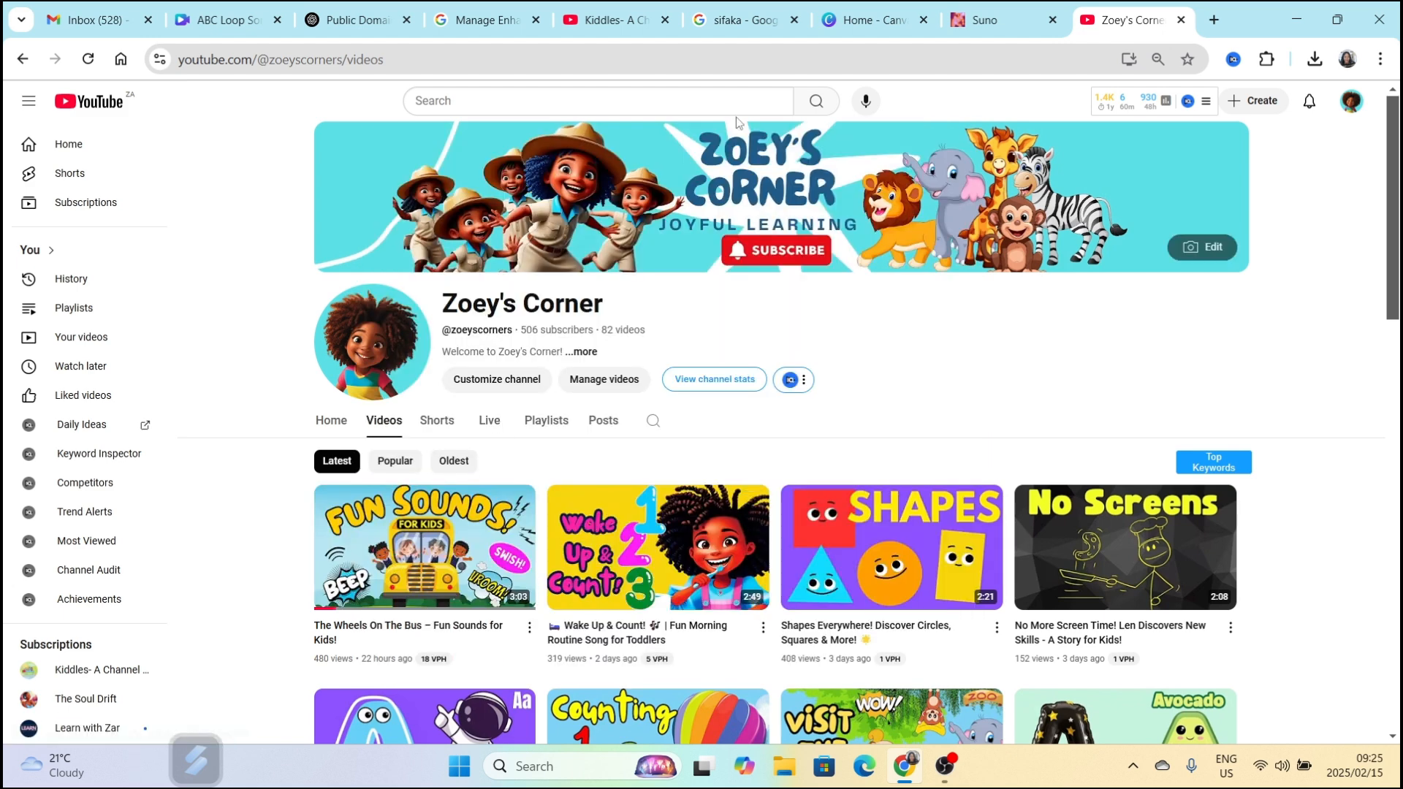
# Step: Return to ChatGPT, select "Row, Row, Row Your Boat" in the nursery rhyme list and start a new message
pyautogui.click(363, 25)
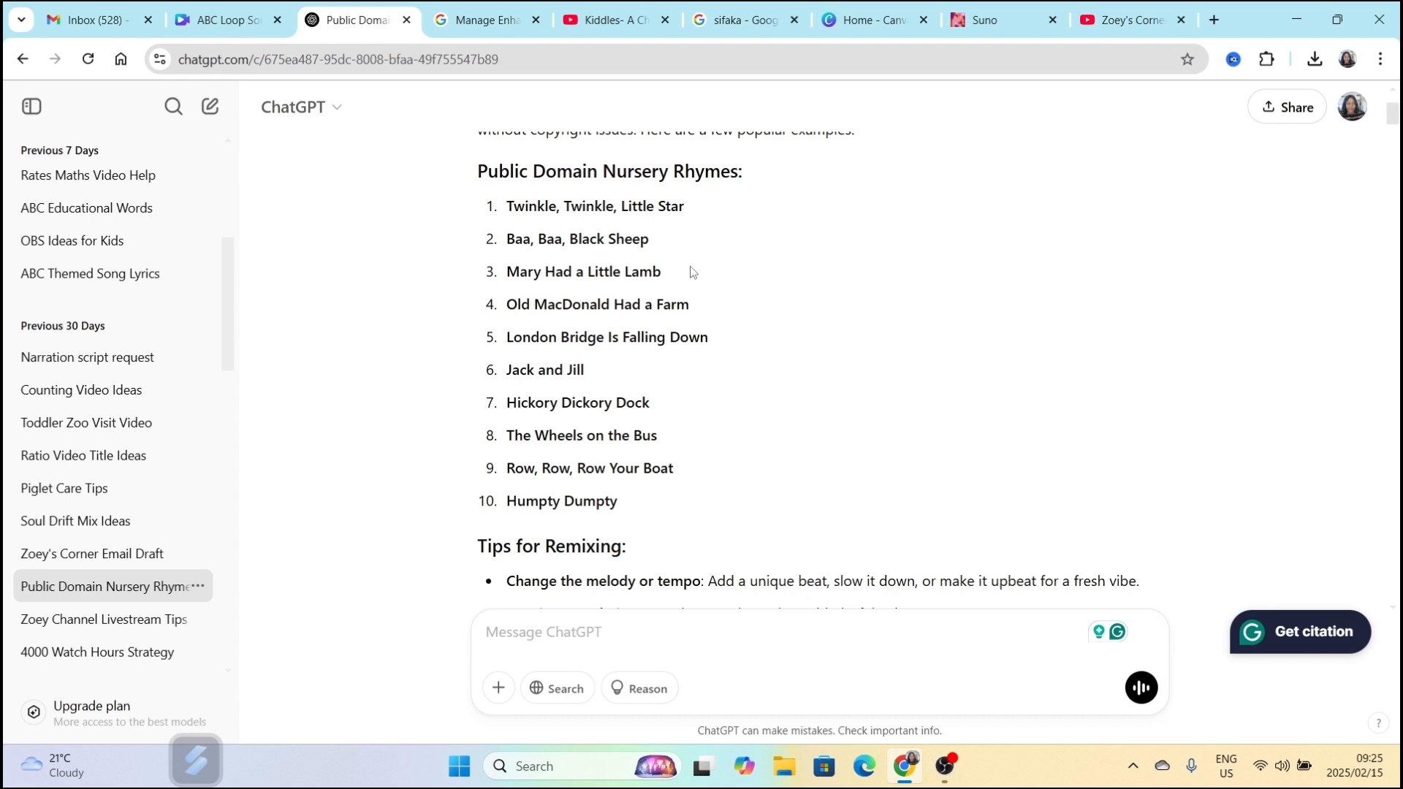
pyautogui.scroll(-1, 544, 380)
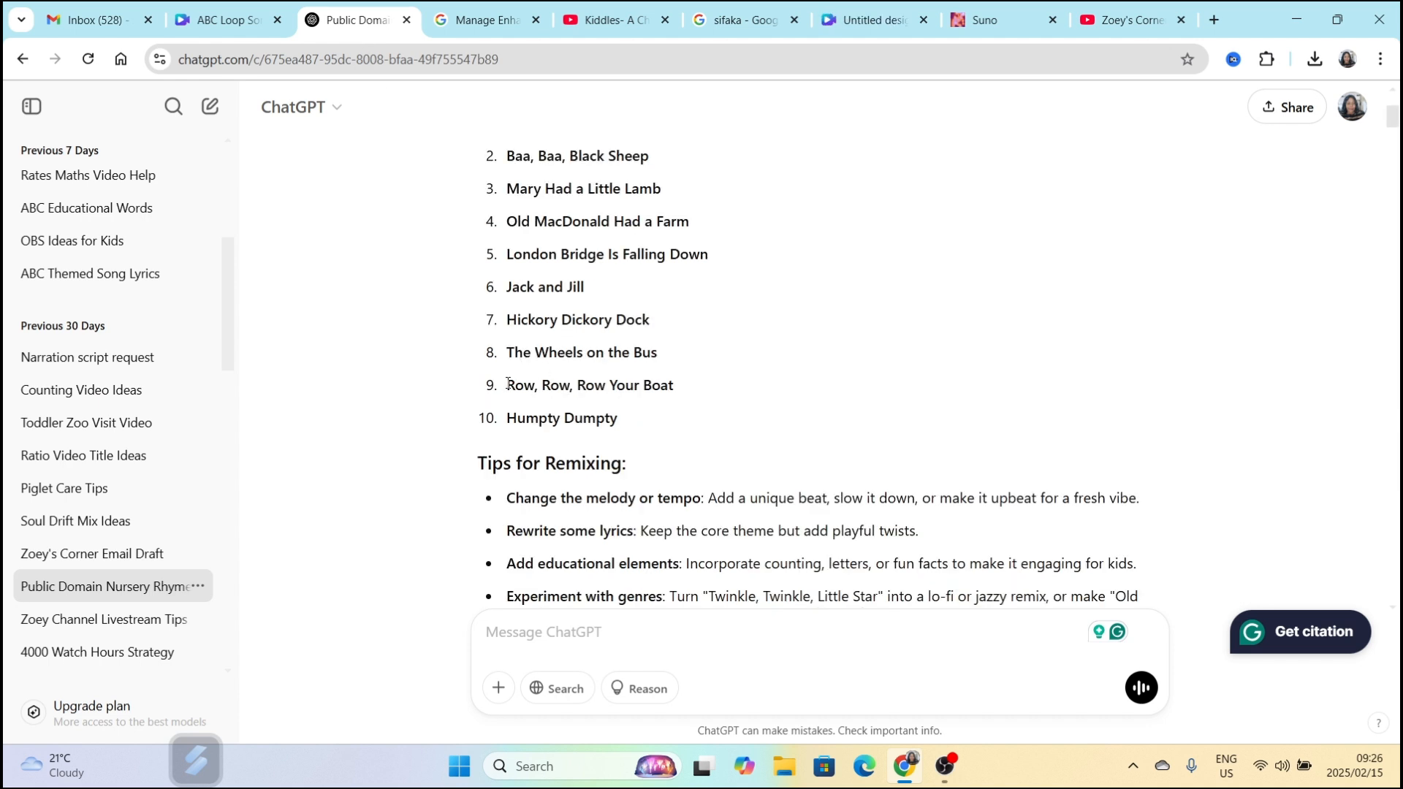
pyautogui.moveTo(508, 382); pyautogui.dragTo(678, 388)
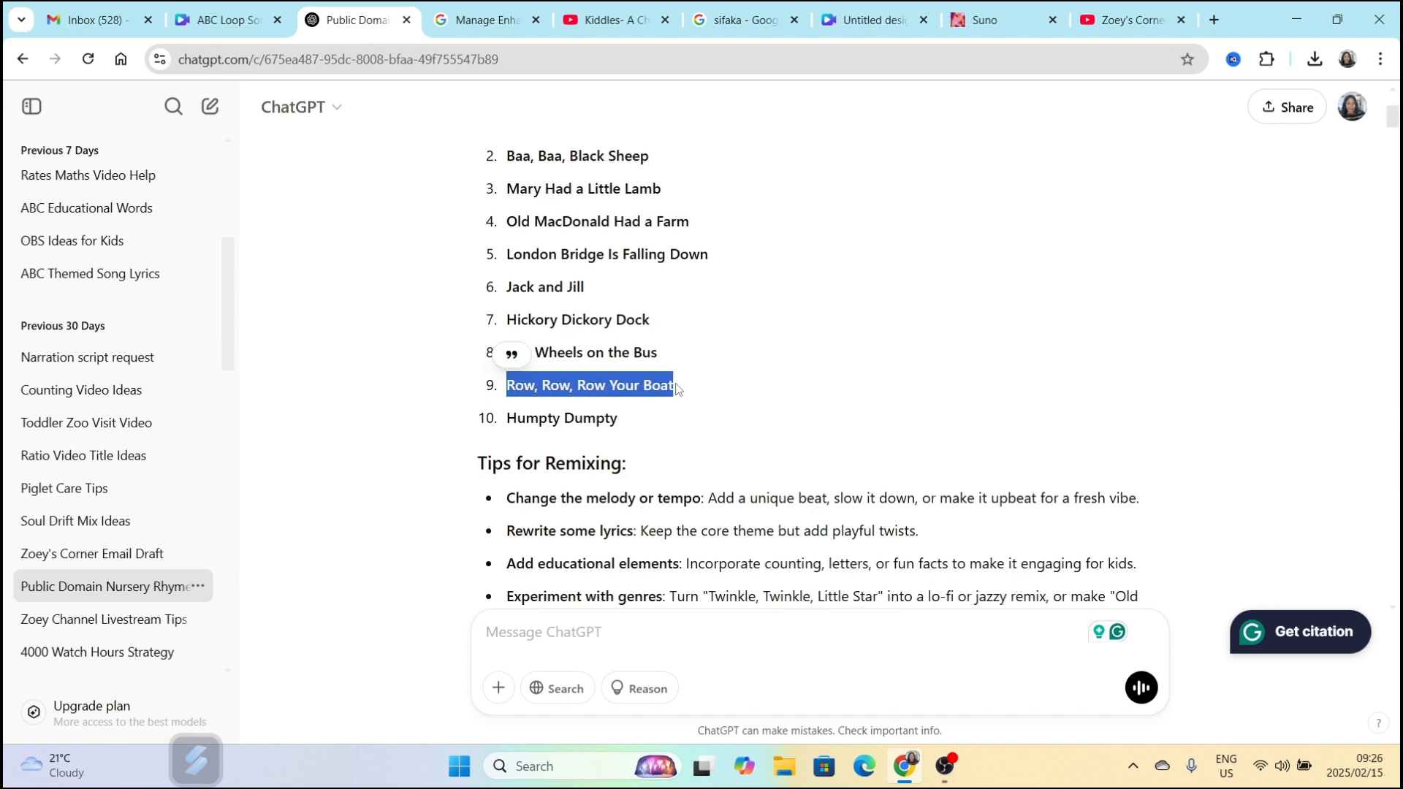
pyautogui.click(591, 624)
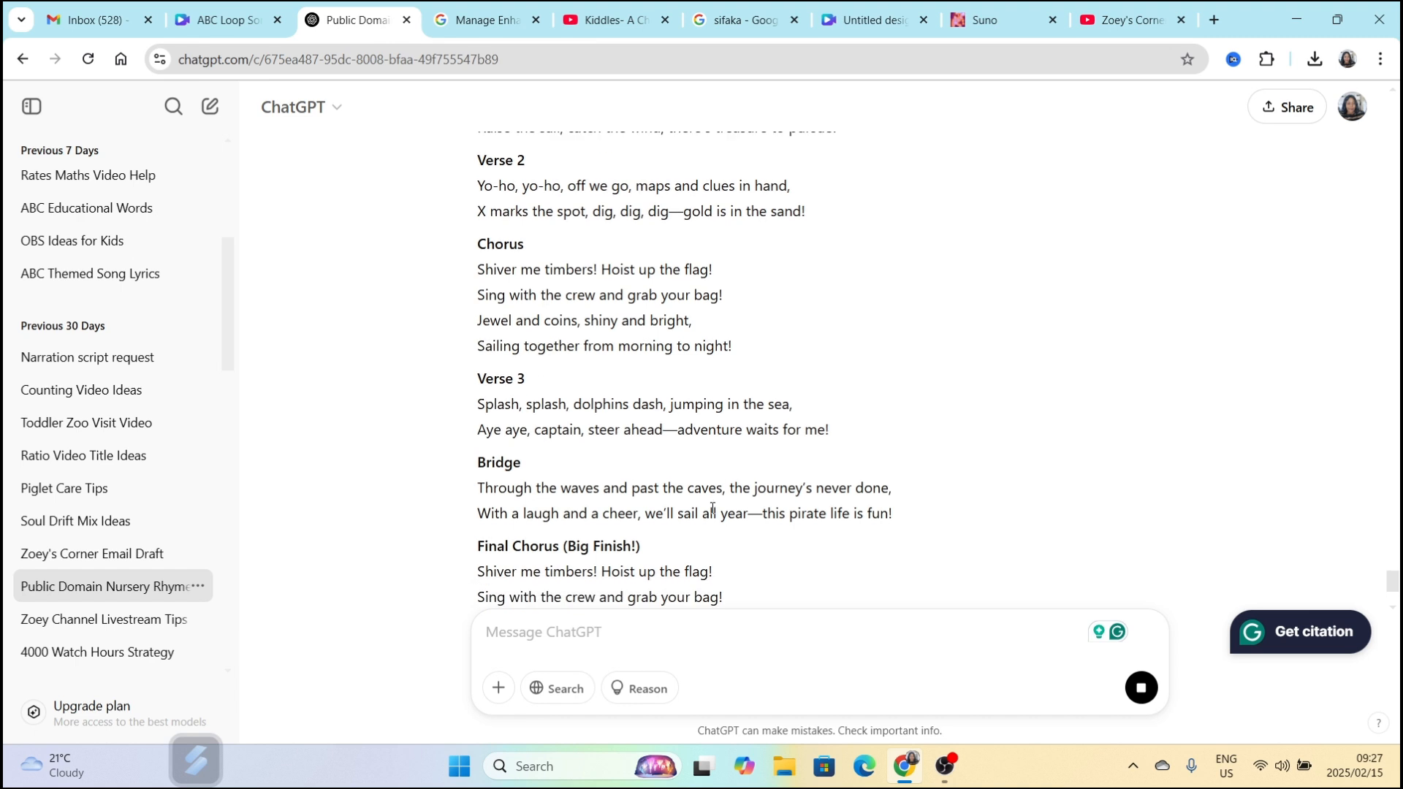
# Step: Copy the full Pirate Treasure Hunt Remix lyrics, from Verse 1 through the end of the Final Chorus
pyautogui.scroll(5, 685, 448)
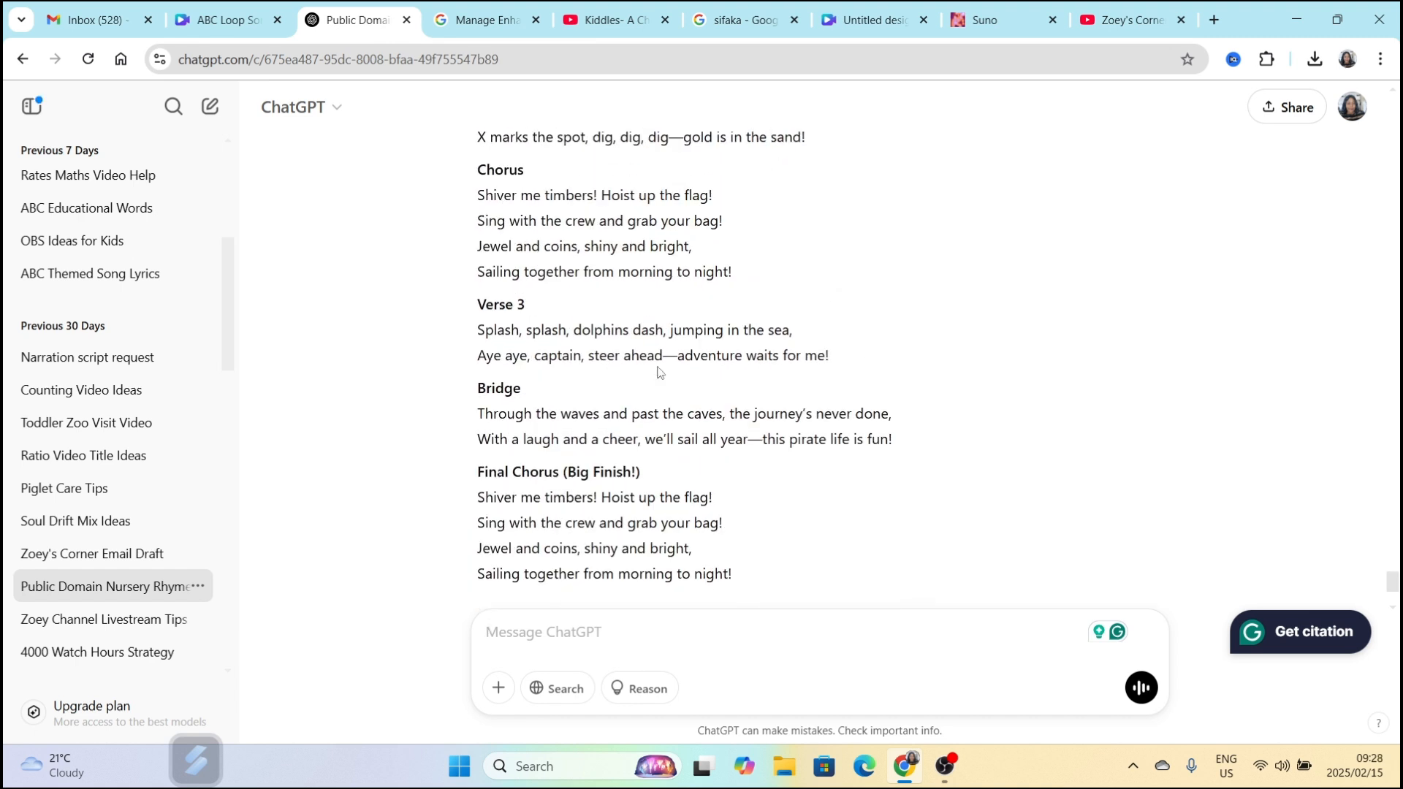
pyautogui.scroll(-1, 618, 408)
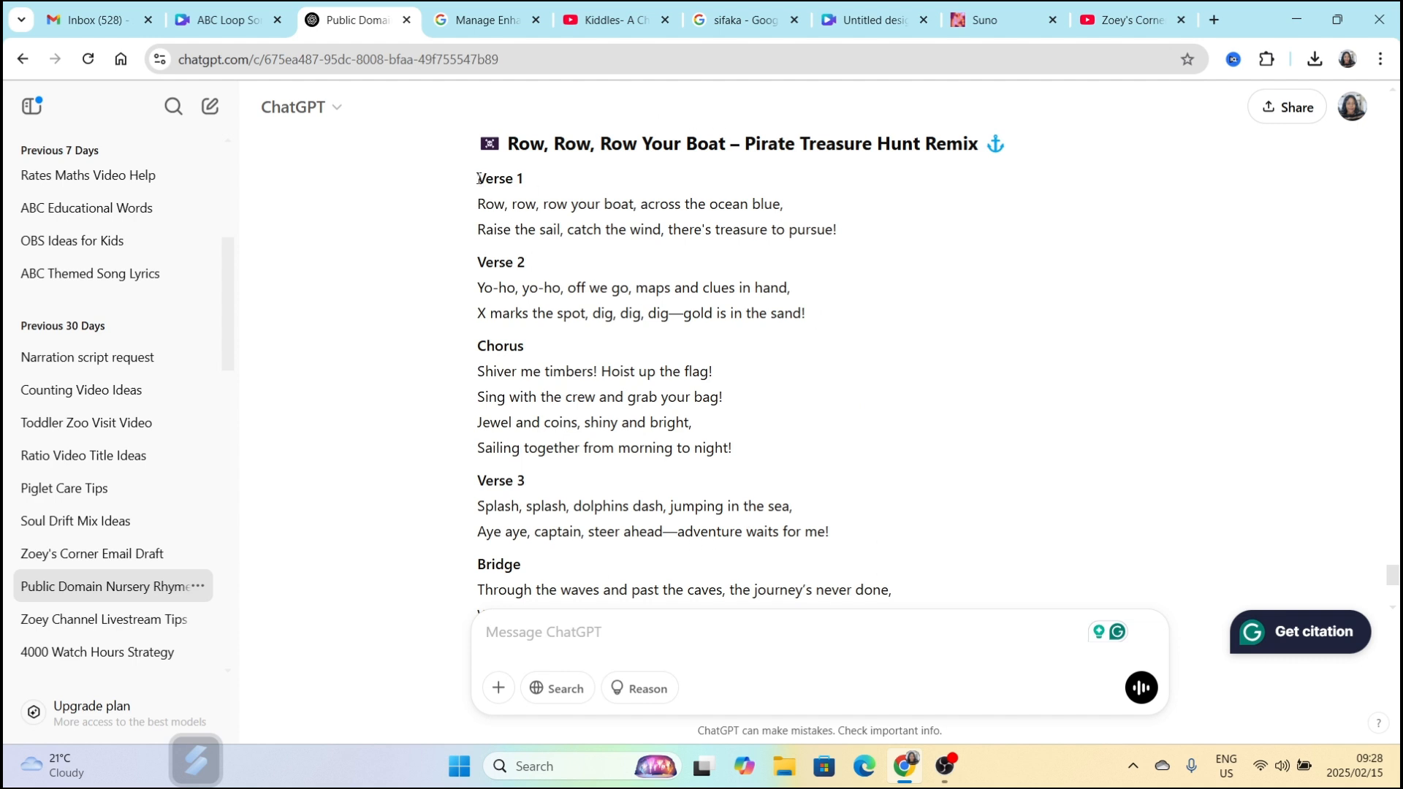
pyautogui.moveTo(478, 178); pyautogui.dragTo(735, 592)
pyautogui.rightClick(497, 392)
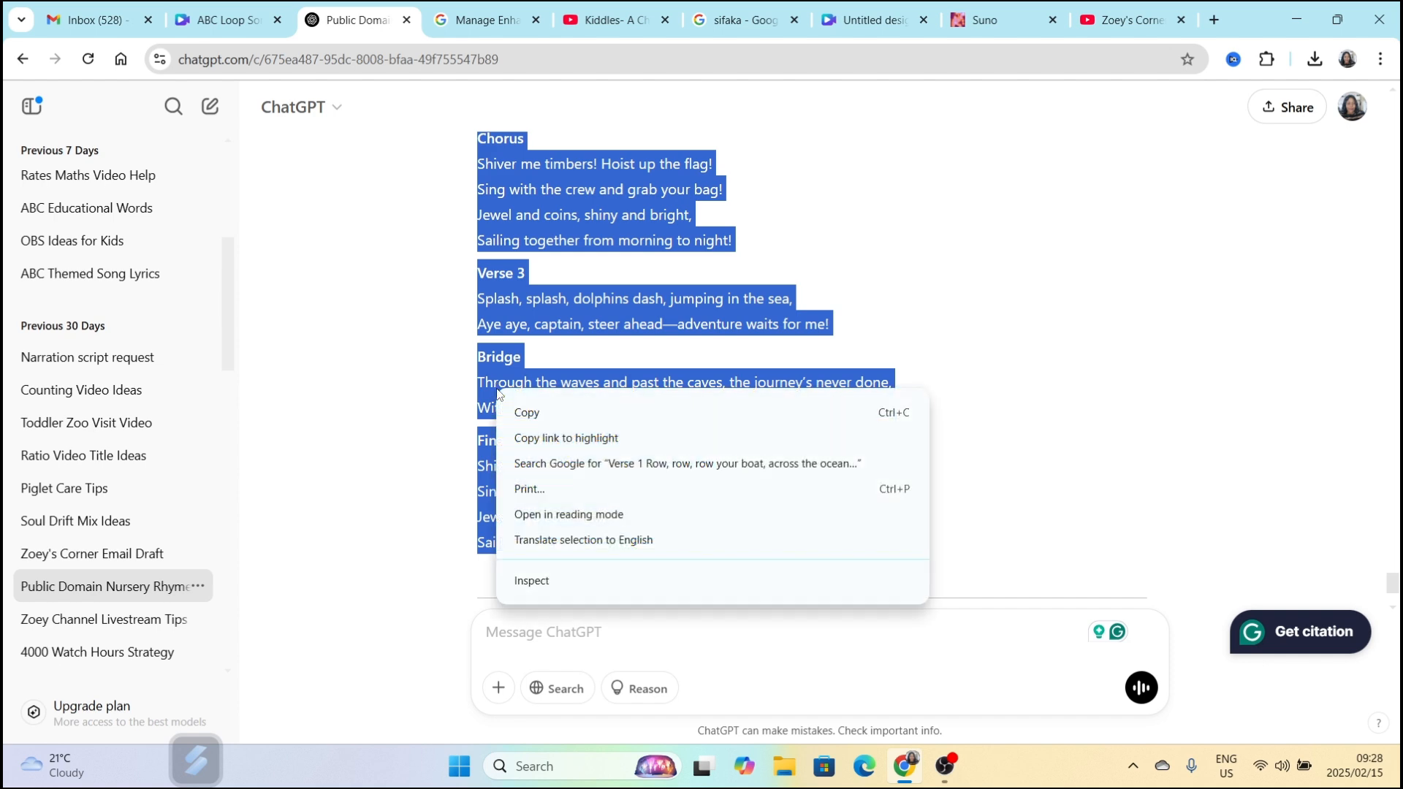
pyautogui.click(527, 414)
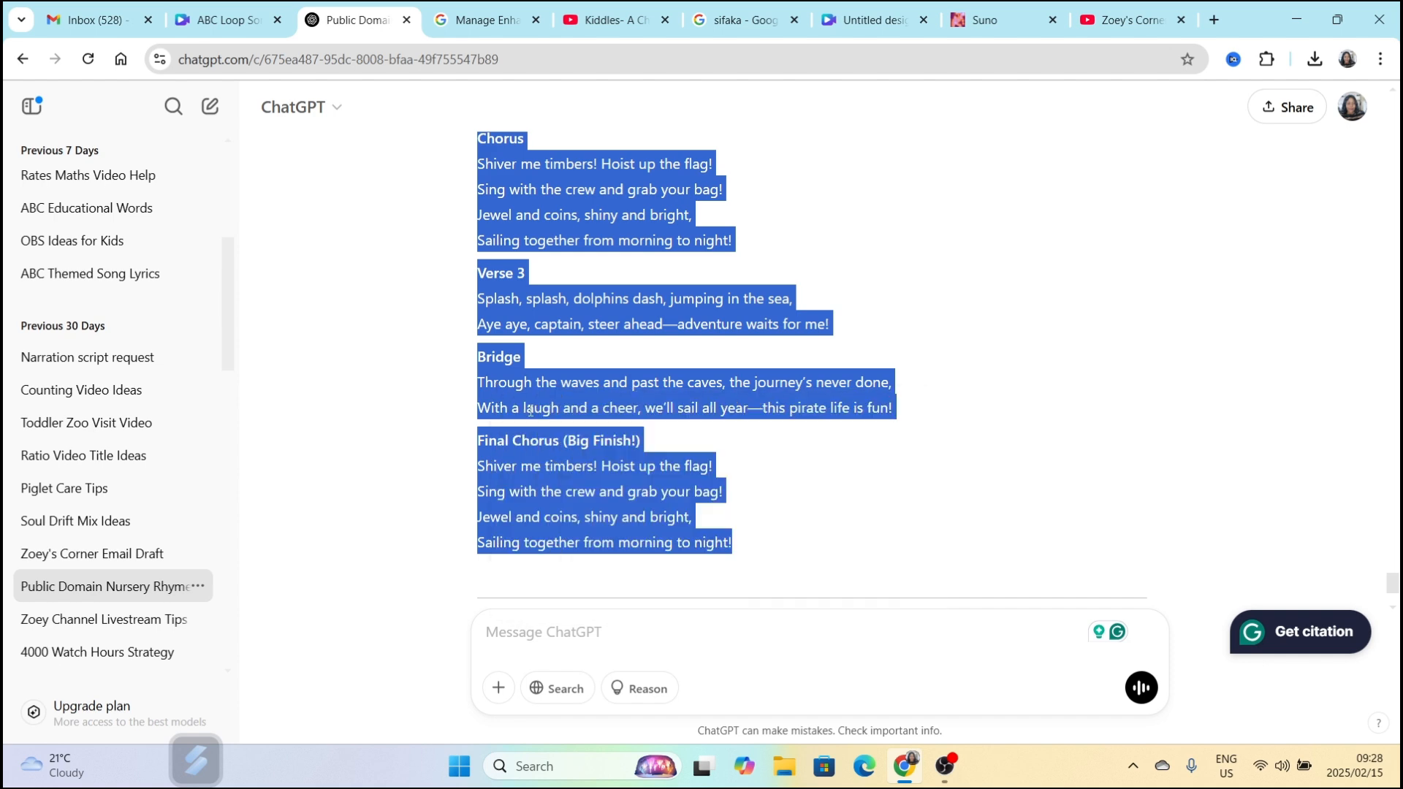
# Step: Switch to Suno and paste the copied lyrics as the new song's custom lyrics
pyautogui.click(984, 20)
pyautogui.click(214, 214)
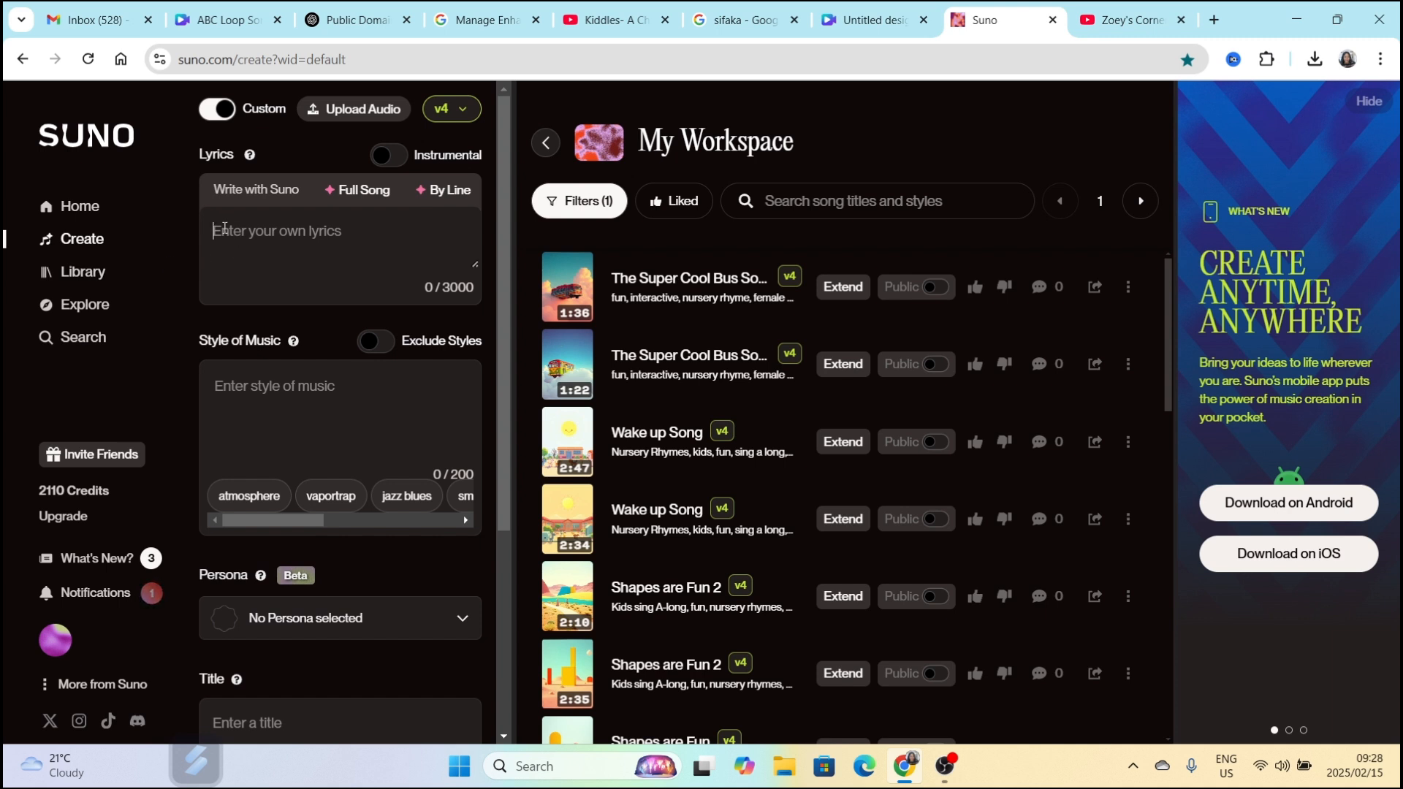
pyautogui.hotkey('ctrl', 'v')
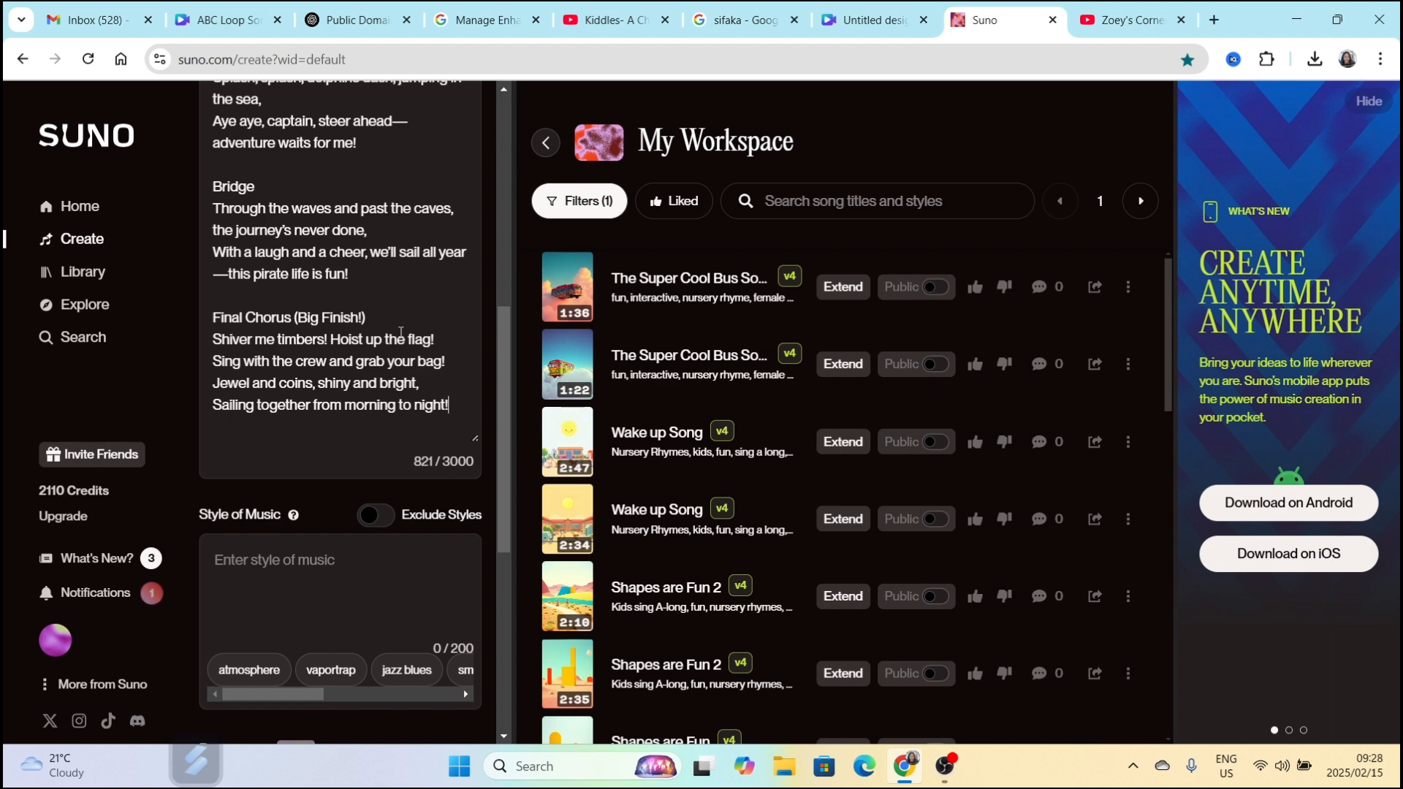
# Step: Add the line "Let's do it again" after the final chorus and repeat the full lyrics below it
pyautogui.scroll(8, 347, 308)
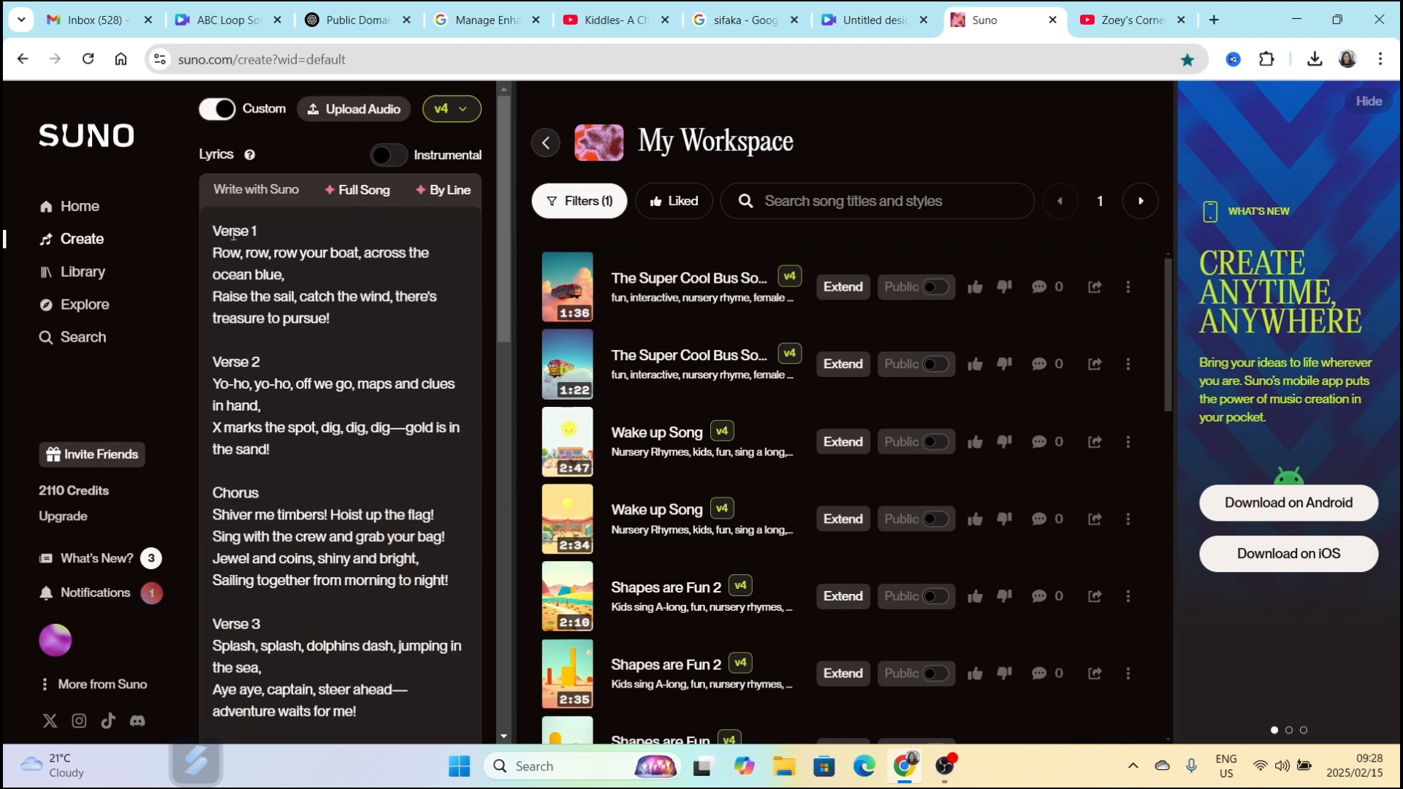
pyautogui.press('Return')
pyautogui.press('Return')
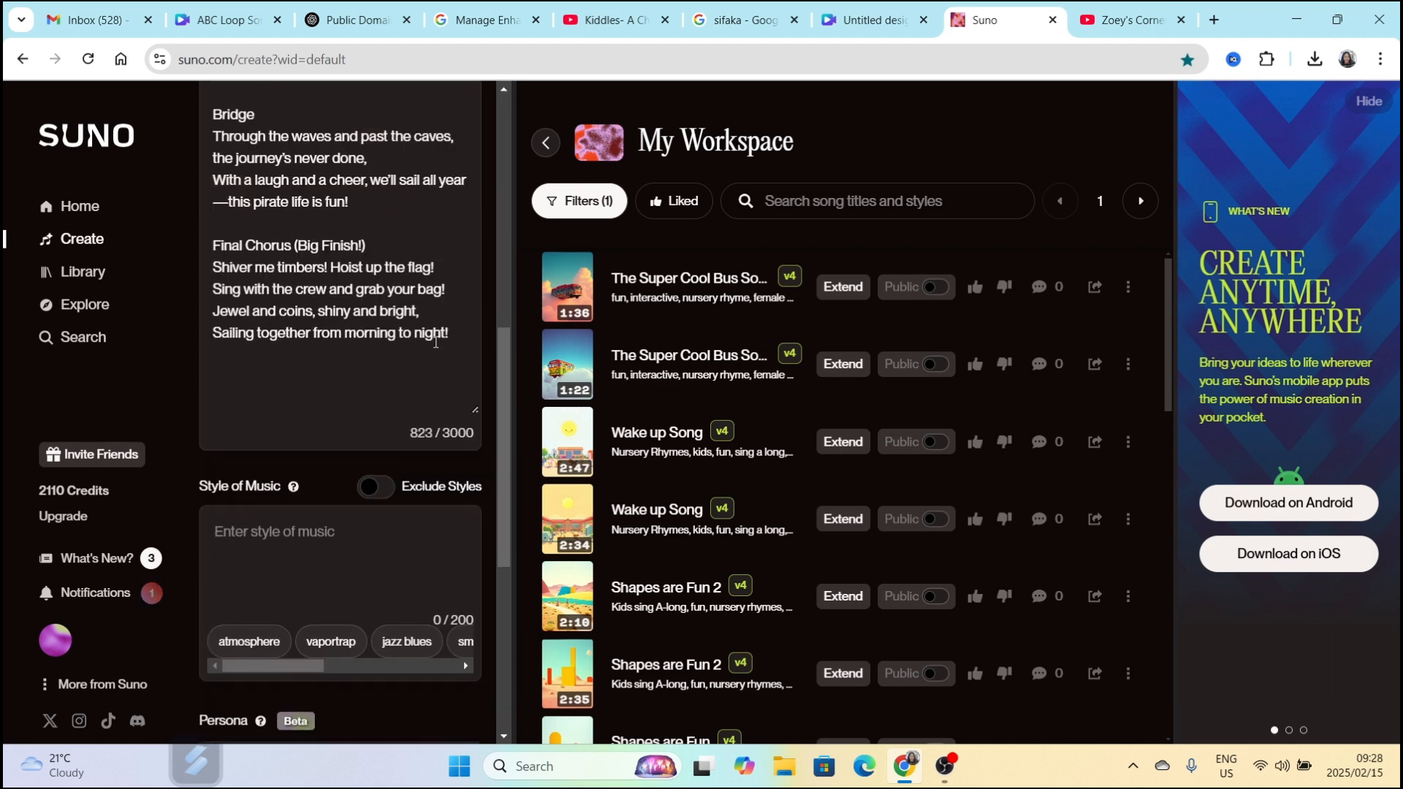
pyautogui.write("Let's do it aga")
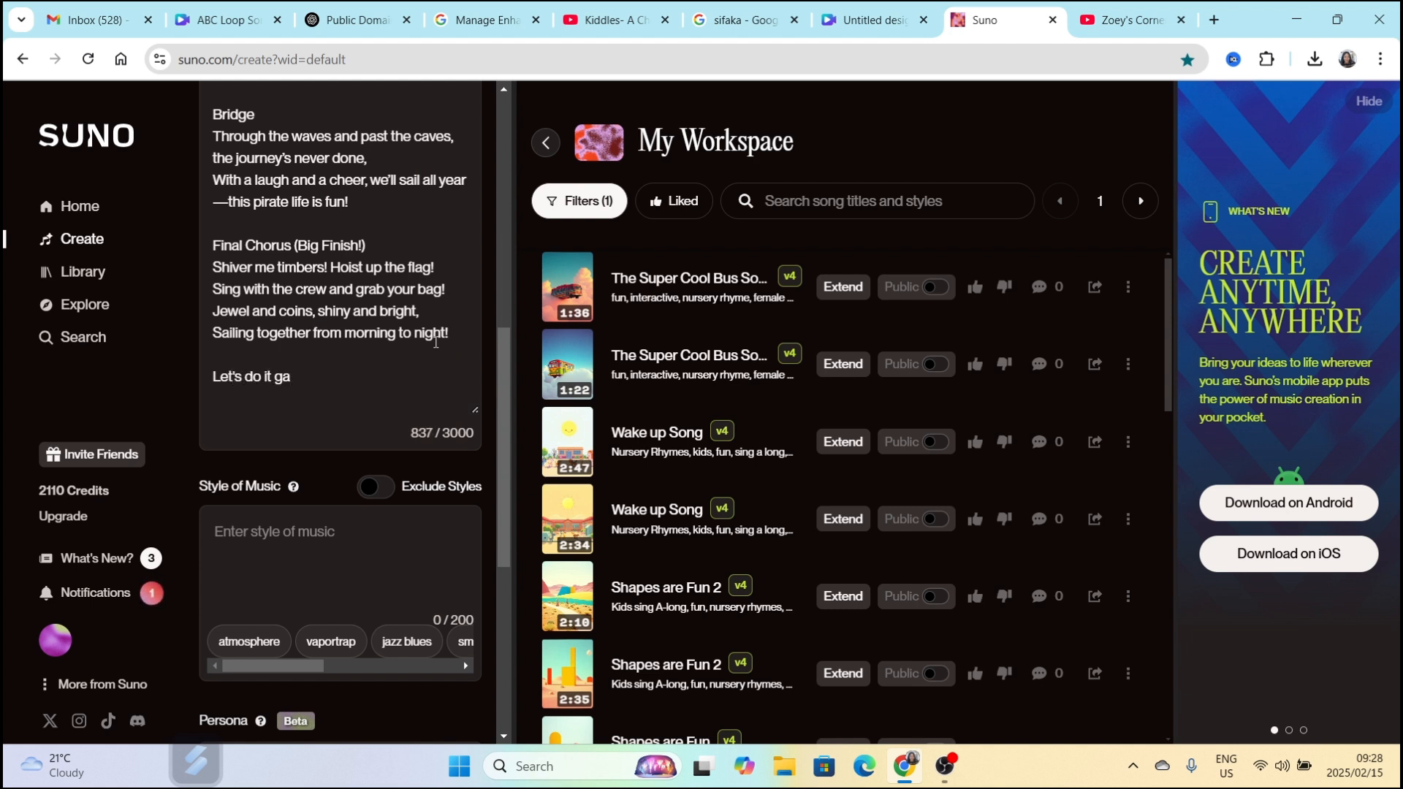
pyautogui.write('in')
pyautogui.press('Return')
pyautogui.press('Return')
pyautogui.scroll(5, 436, 342)
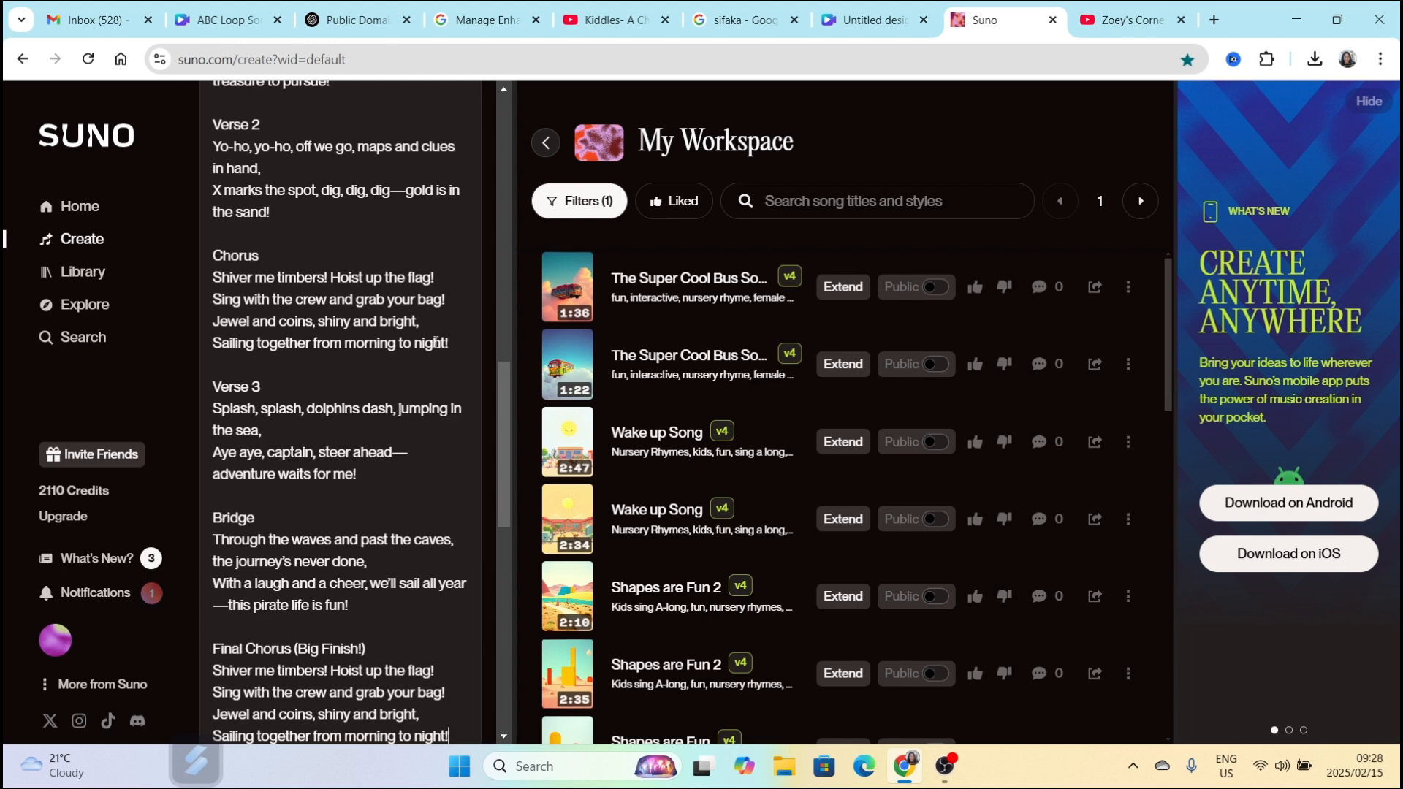
pyautogui.scroll(-5, 436, 342)
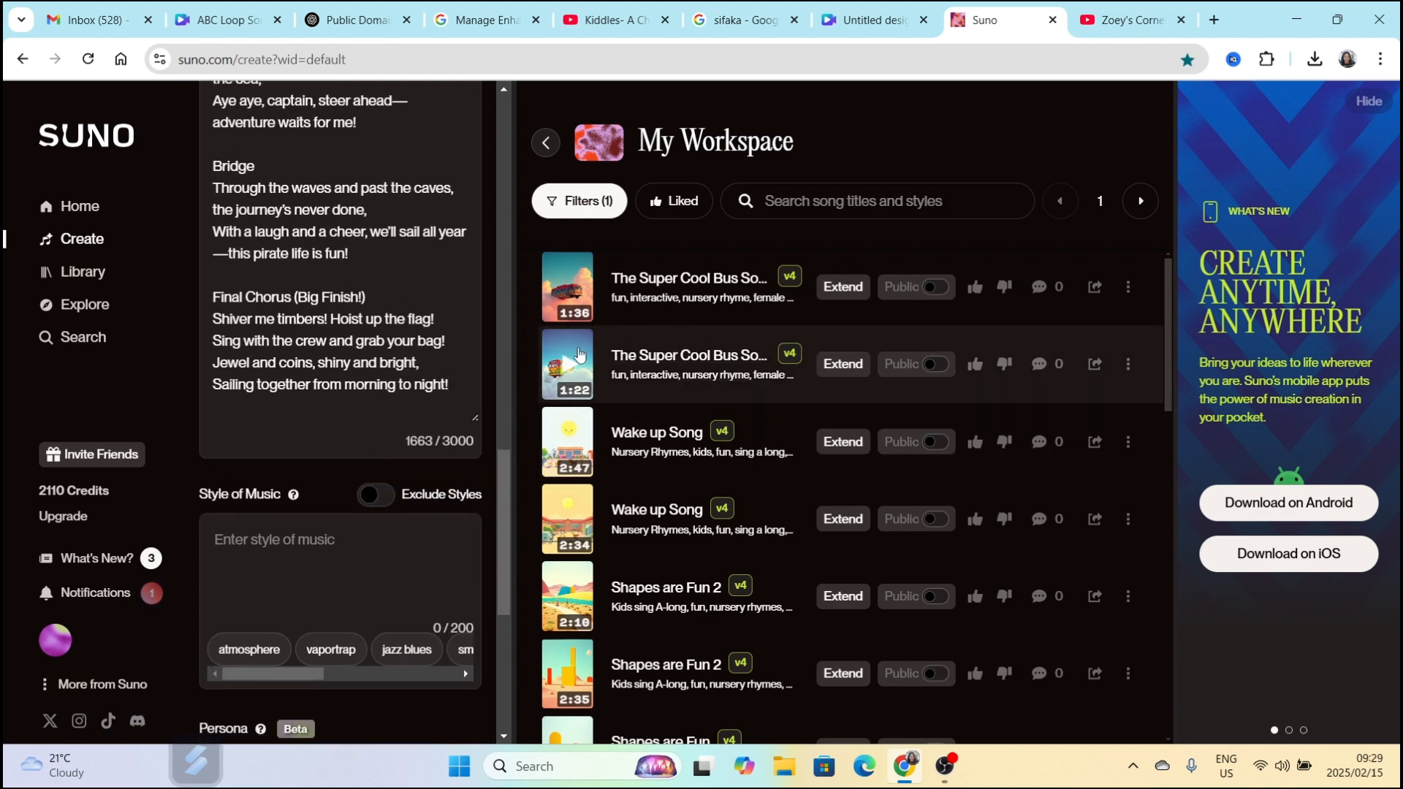
# Step: Open The Super Cool Bus Song and select its music style description for reuse
pyautogui.click(721, 310)
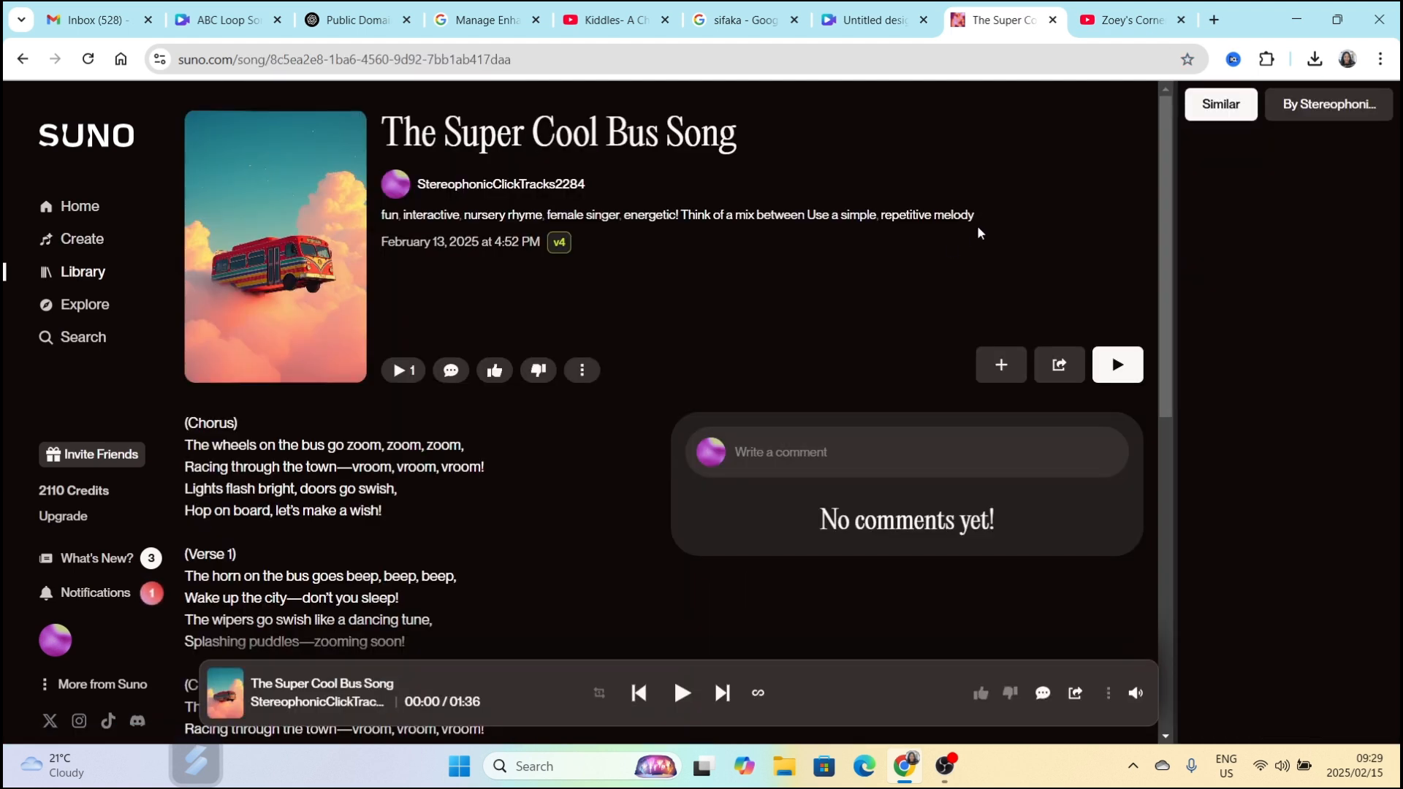
pyautogui.moveTo(962, 222); pyautogui.dragTo(374, 222)
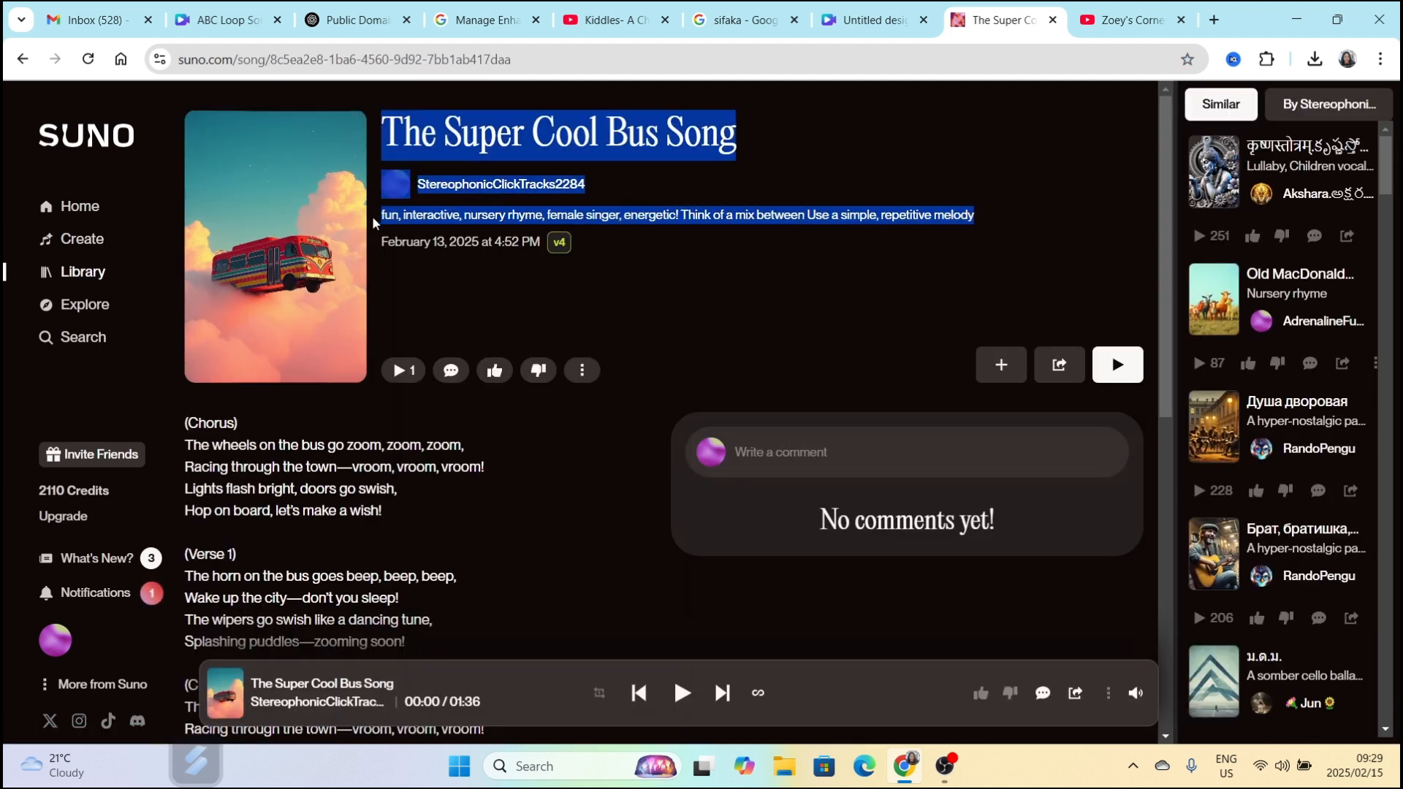
pyautogui.click(987, 219)
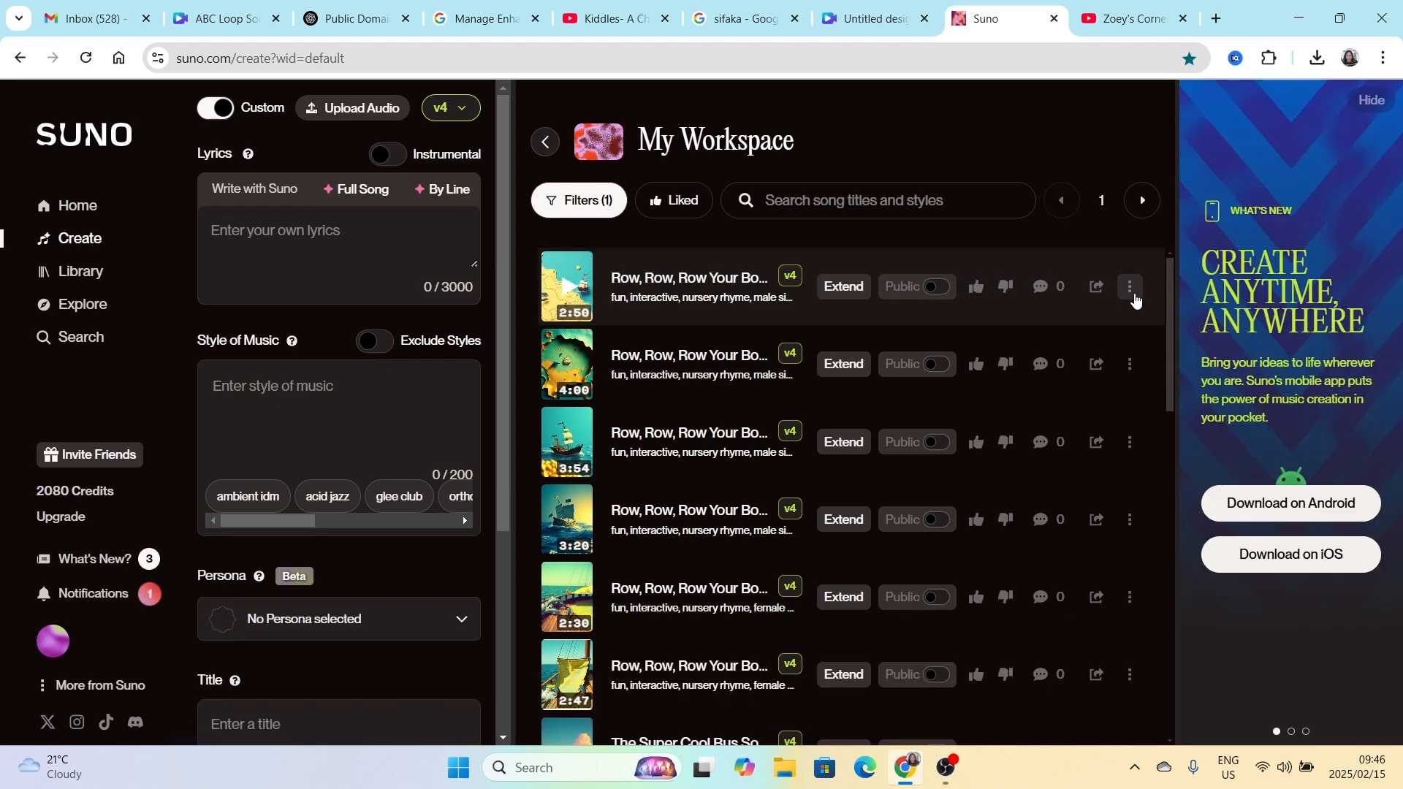
# Step: Download the 2:50 version of Row, Row, Row Your Boat from the workspace as MP3 audio
pyautogui.click(1130, 286)
pyautogui.moveTo(1183, 539)
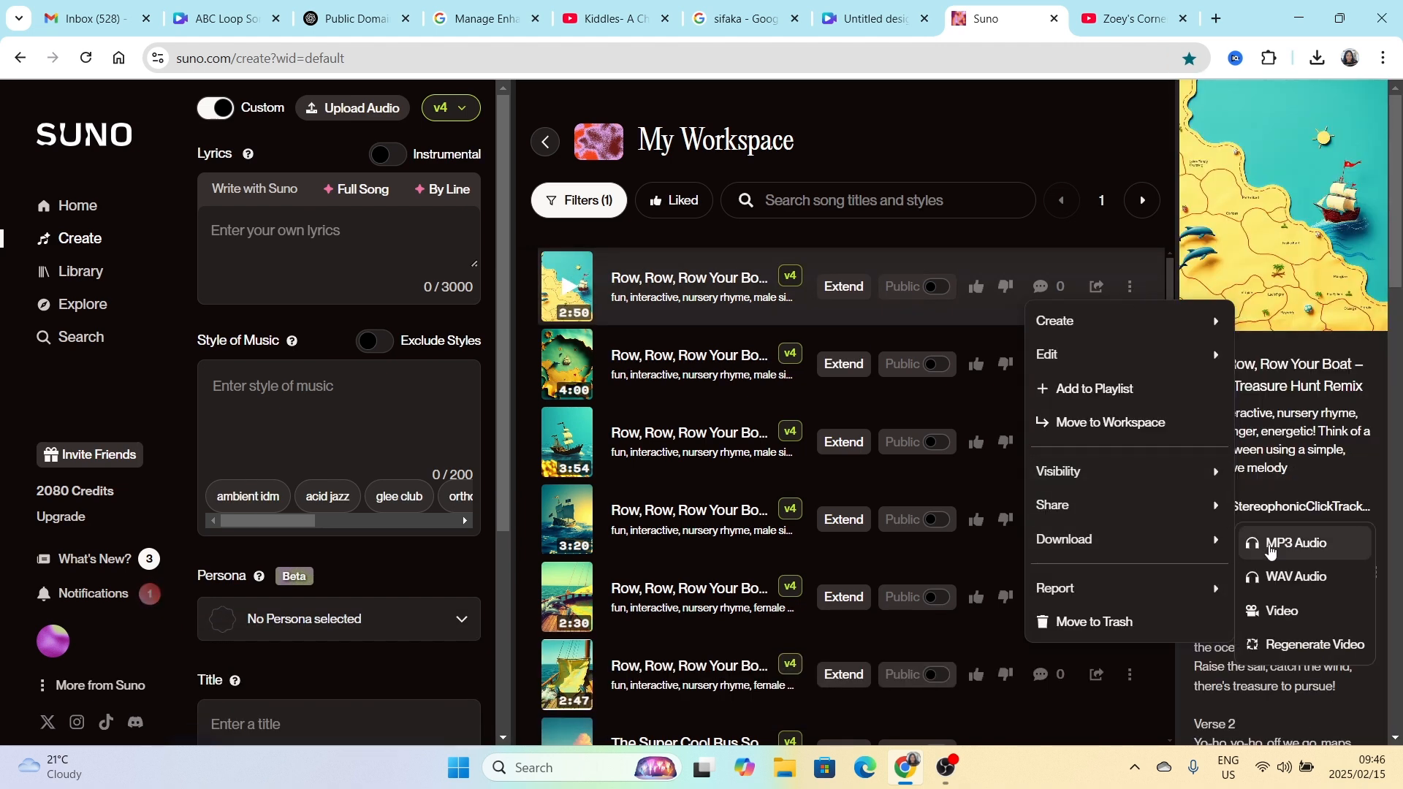
pyautogui.click(1269, 551)
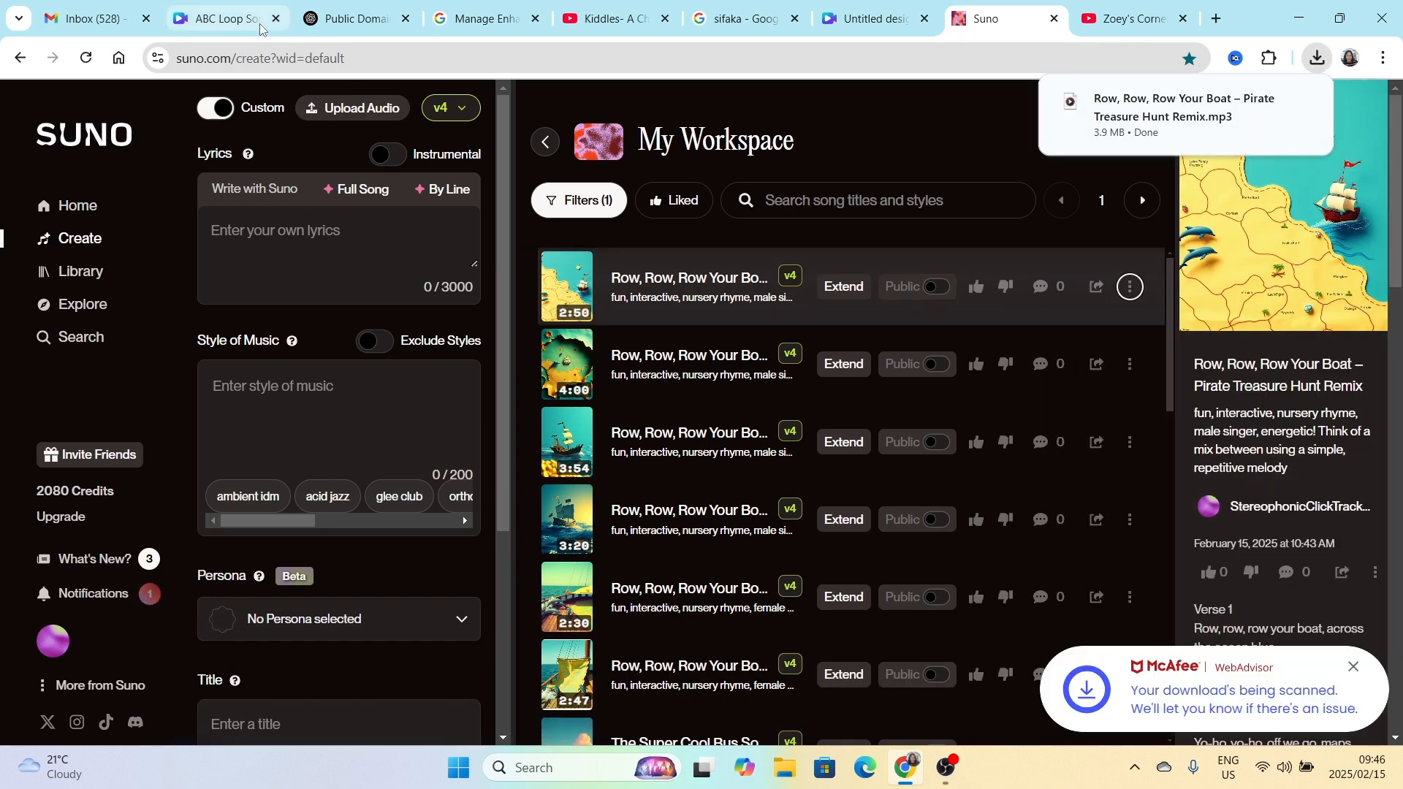
# Step: Switch to Canva, add the downloaded Row, Row, Row Your Boat MP3 to the video's timeline and extend the blank page to 14.9 seconds
pyautogui.click(864, 28)
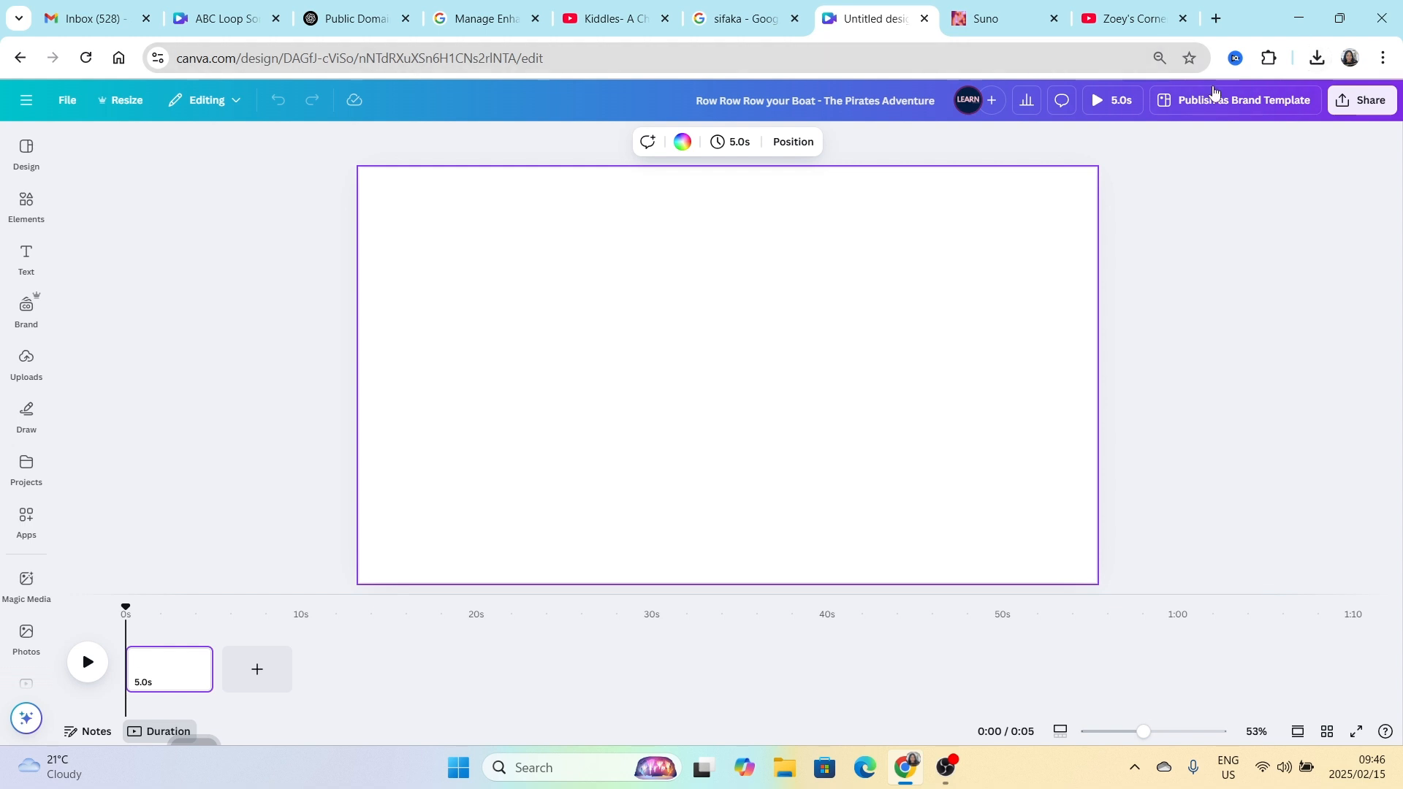
pyautogui.click(1317, 59)
pyautogui.moveTo(1184, 144); pyautogui.dragTo(29, 372)
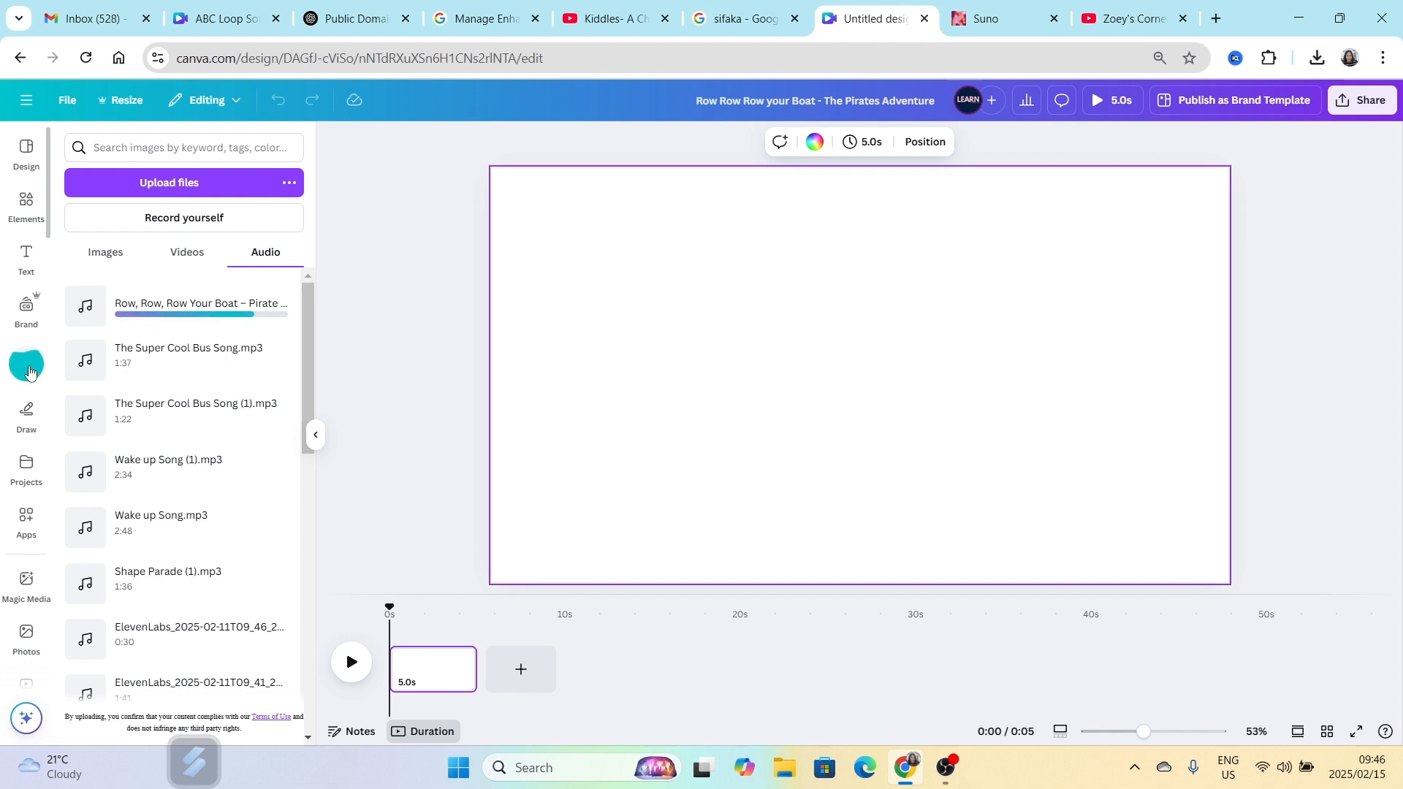
pyautogui.click(188, 295)
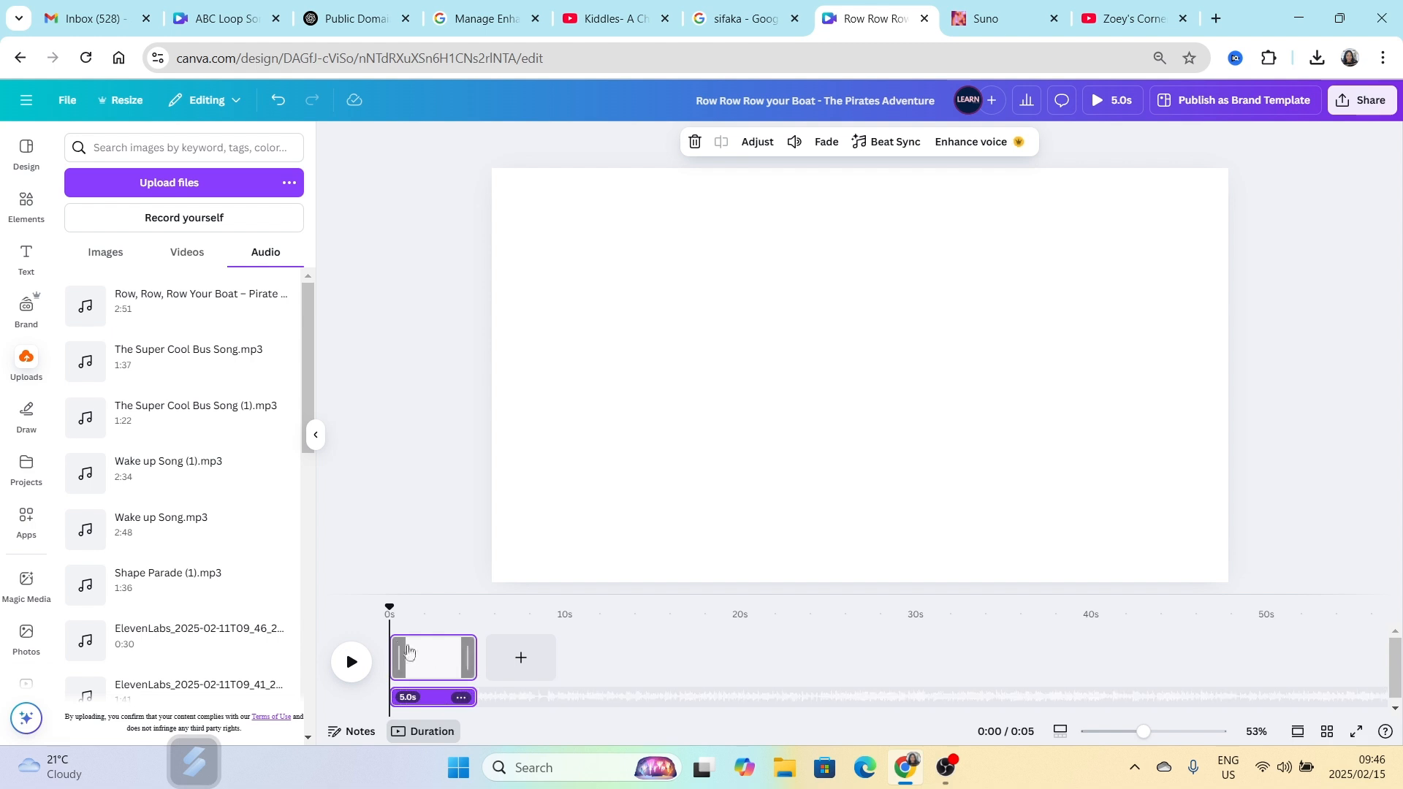
pyautogui.moveTo(472, 652); pyautogui.dragTo(379, 627)
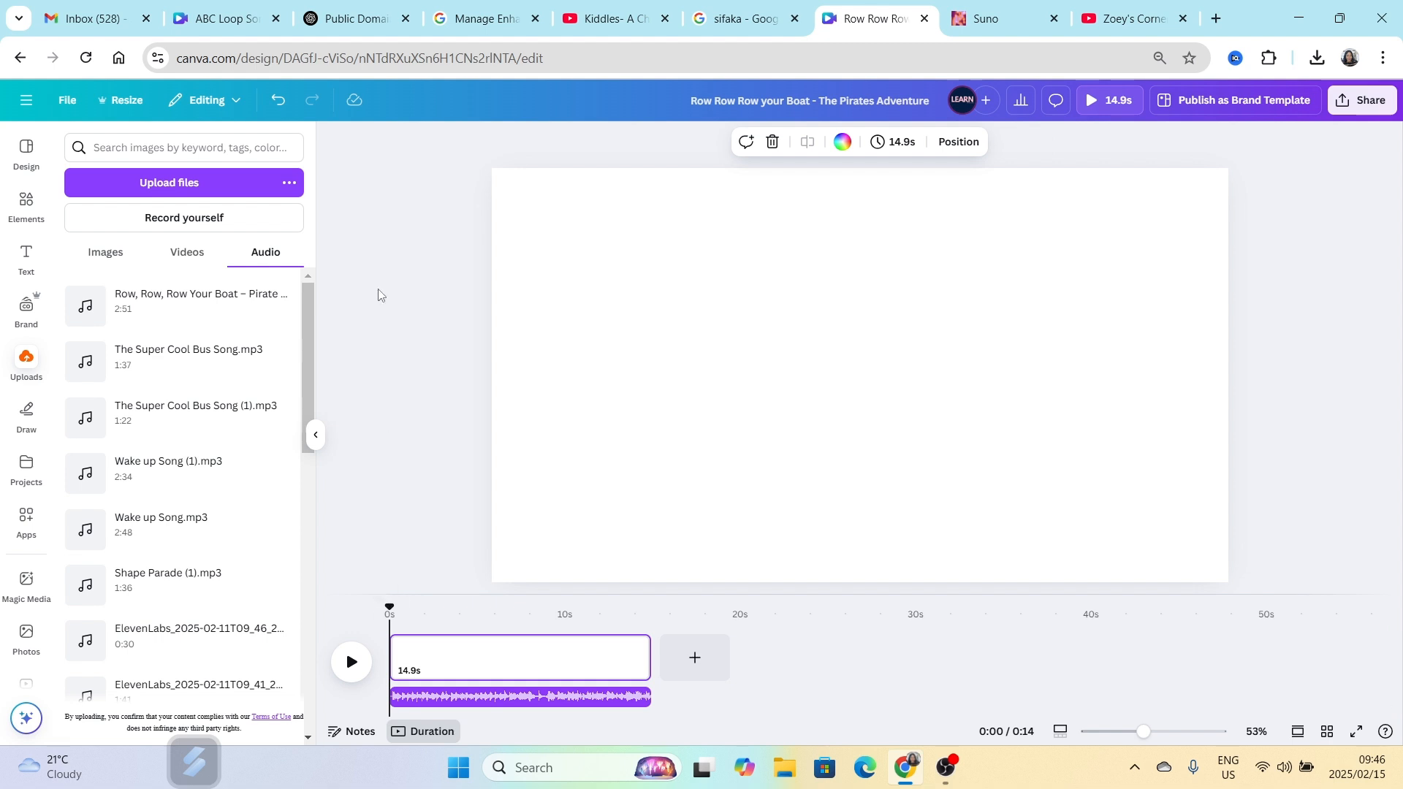
# Step: Go back to ChatGPT and review the start of the pirate remix lyrics from the title and Verse 1
pyautogui.click(341, 22)
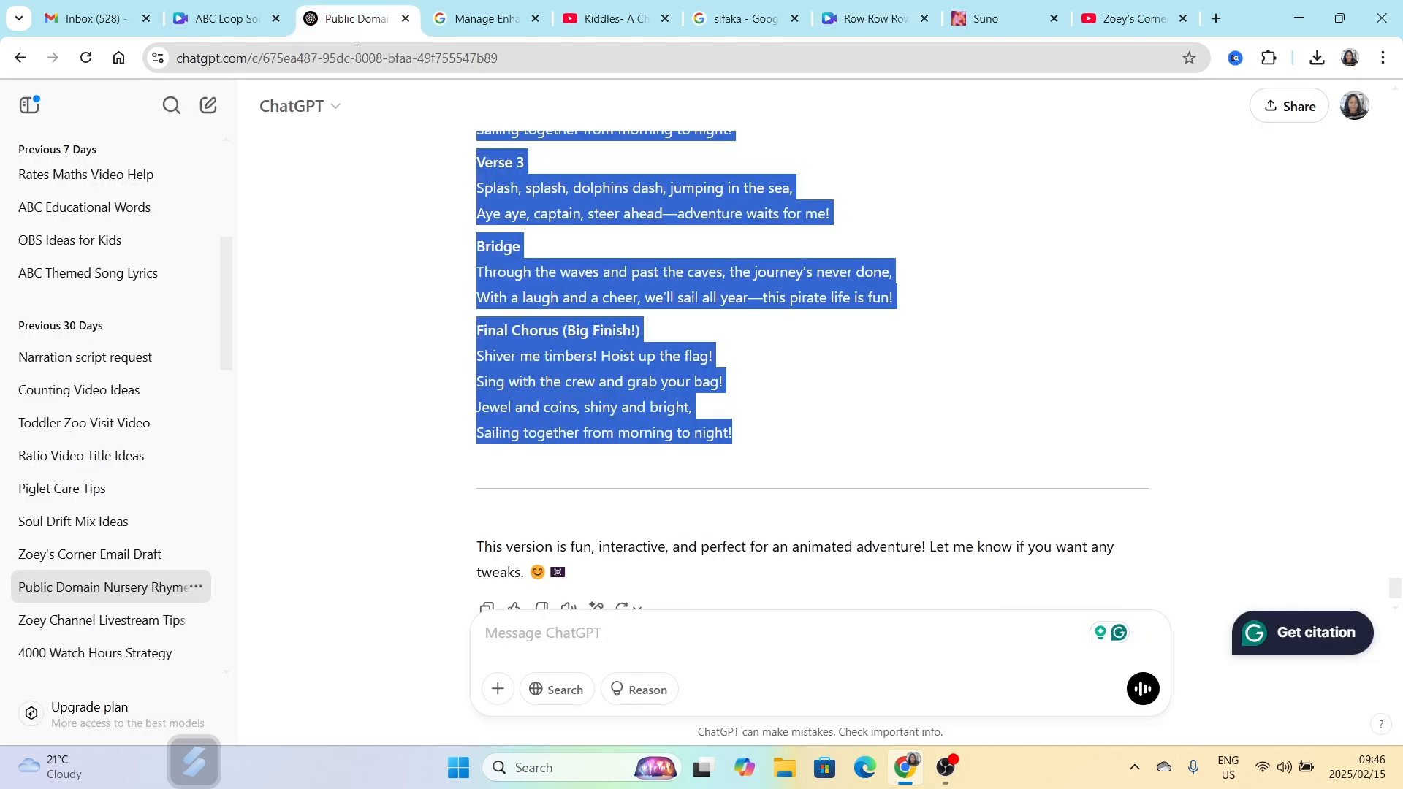
pyautogui.scroll(6, 630, 301)
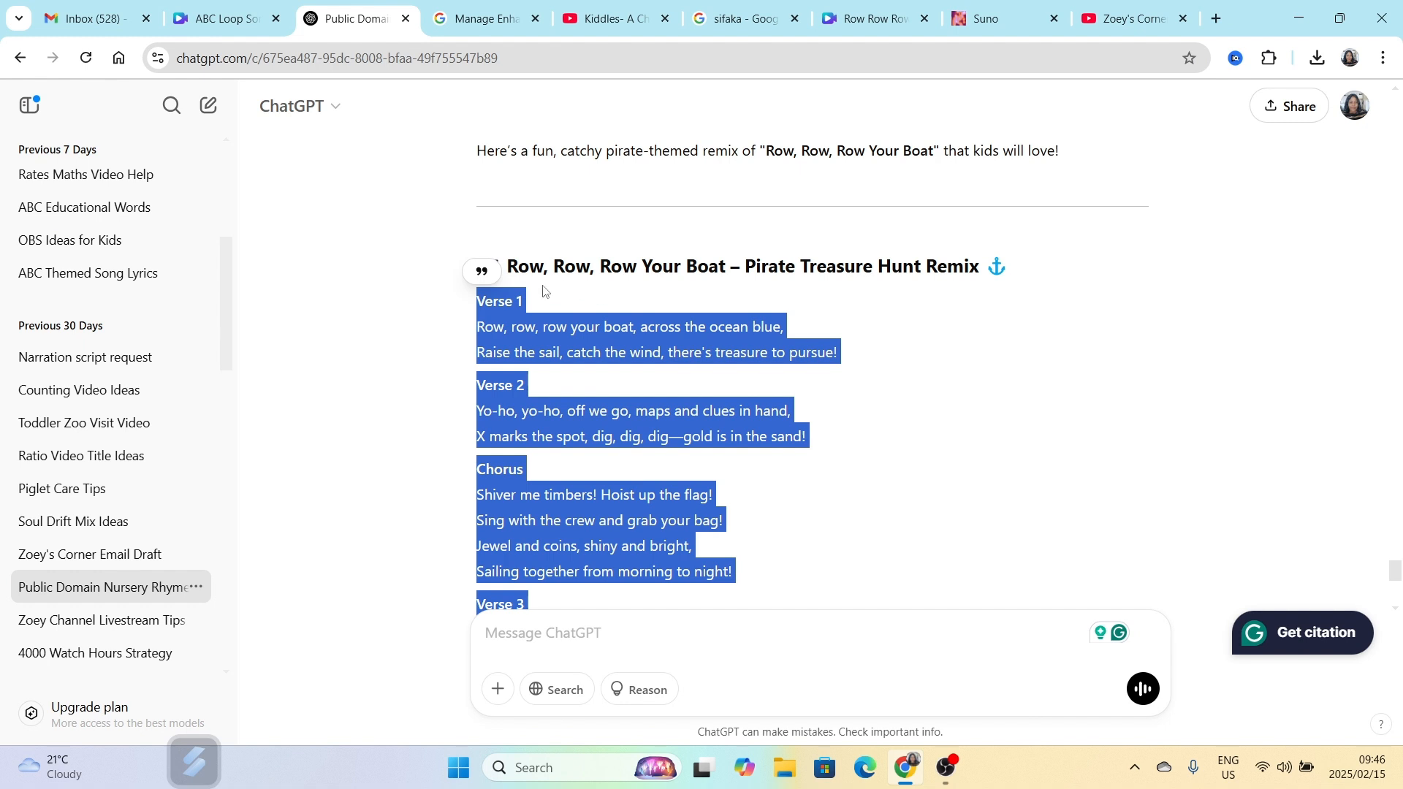
pyautogui.click(545, 303)
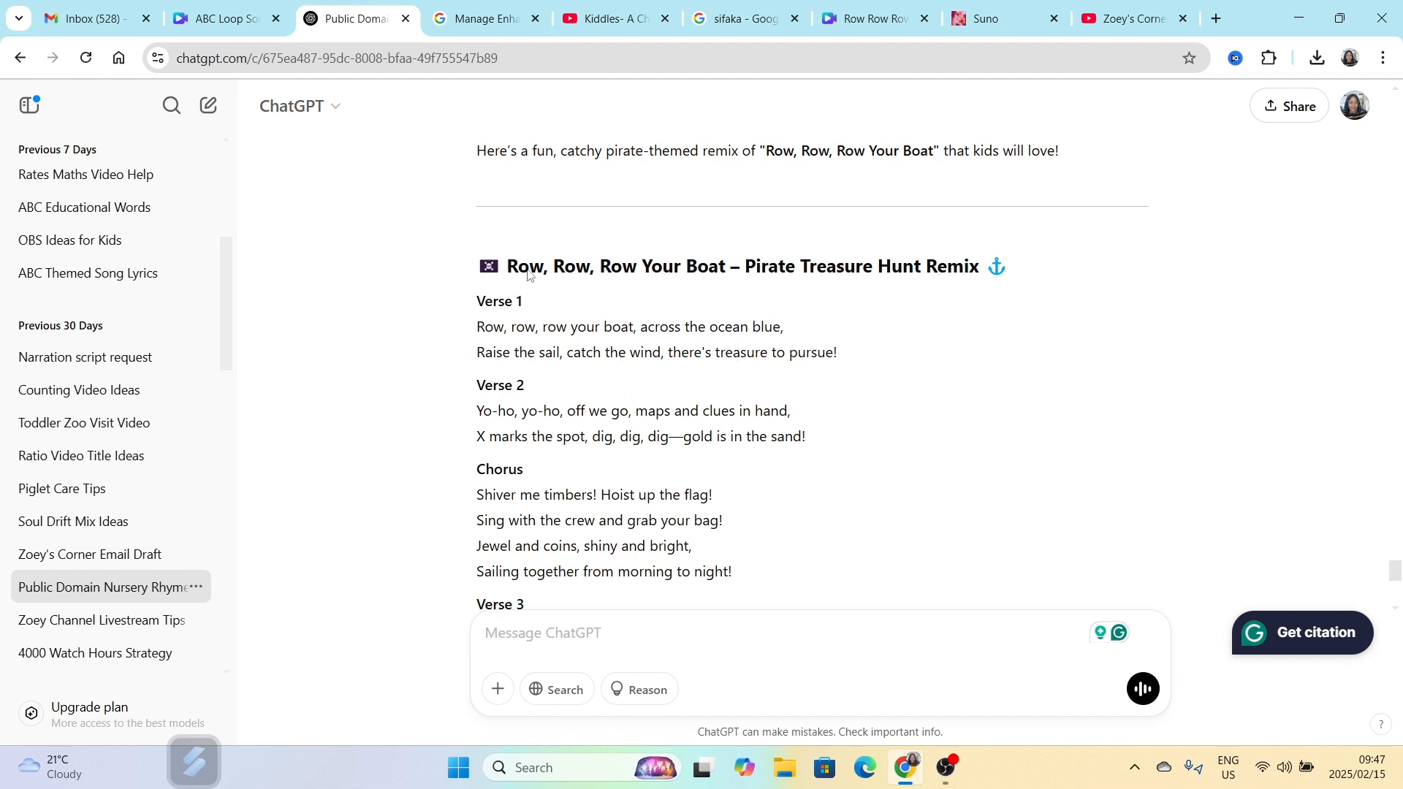
# Step: Return to the Canva video, shorten the first page to 9.3 seconds and add a second blank page after it
pyautogui.click(848, 20)
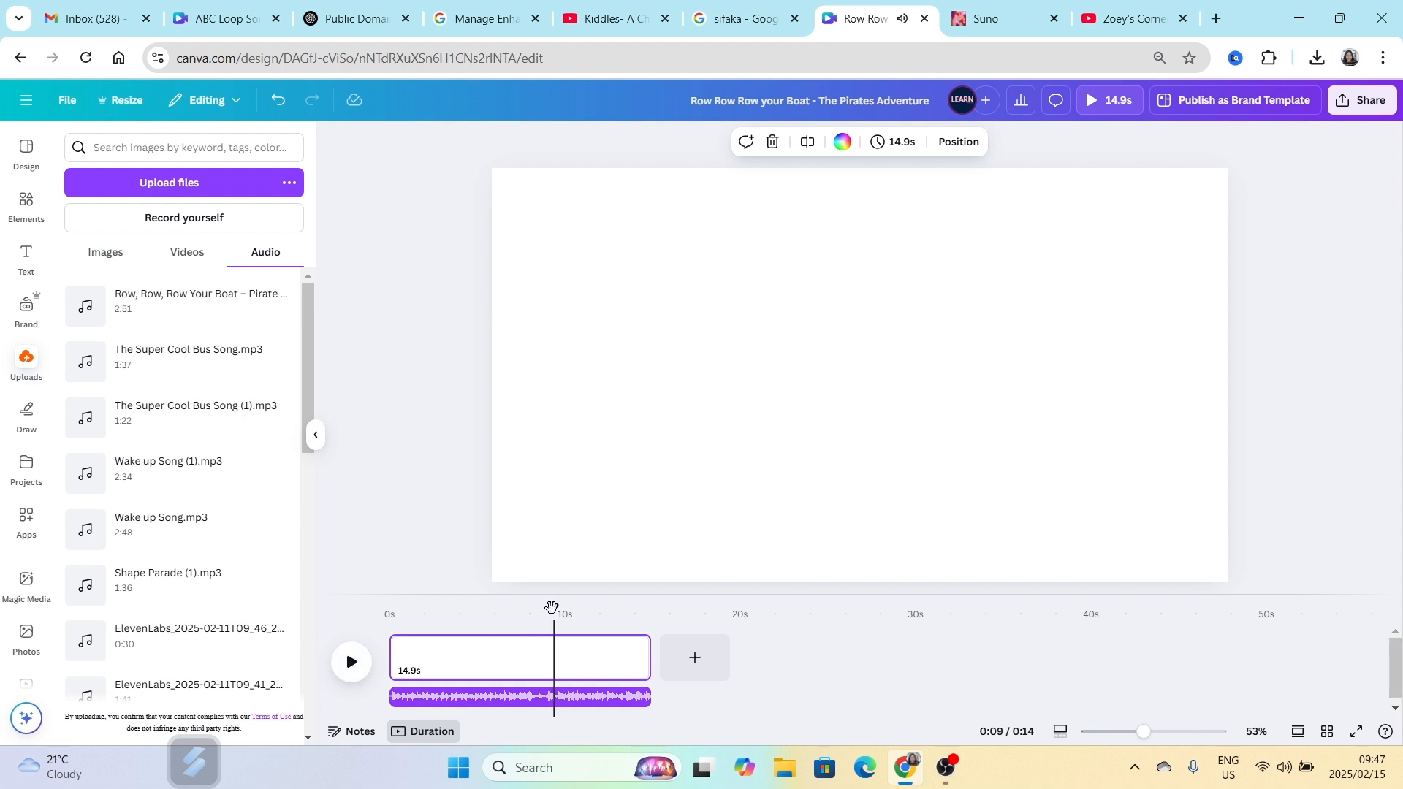
pyautogui.moveTo(553, 607); pyautogui.dragTo(545, 608)
pyautogui.moveTo(626, 672); pyautogui.dragTo(549, 671)
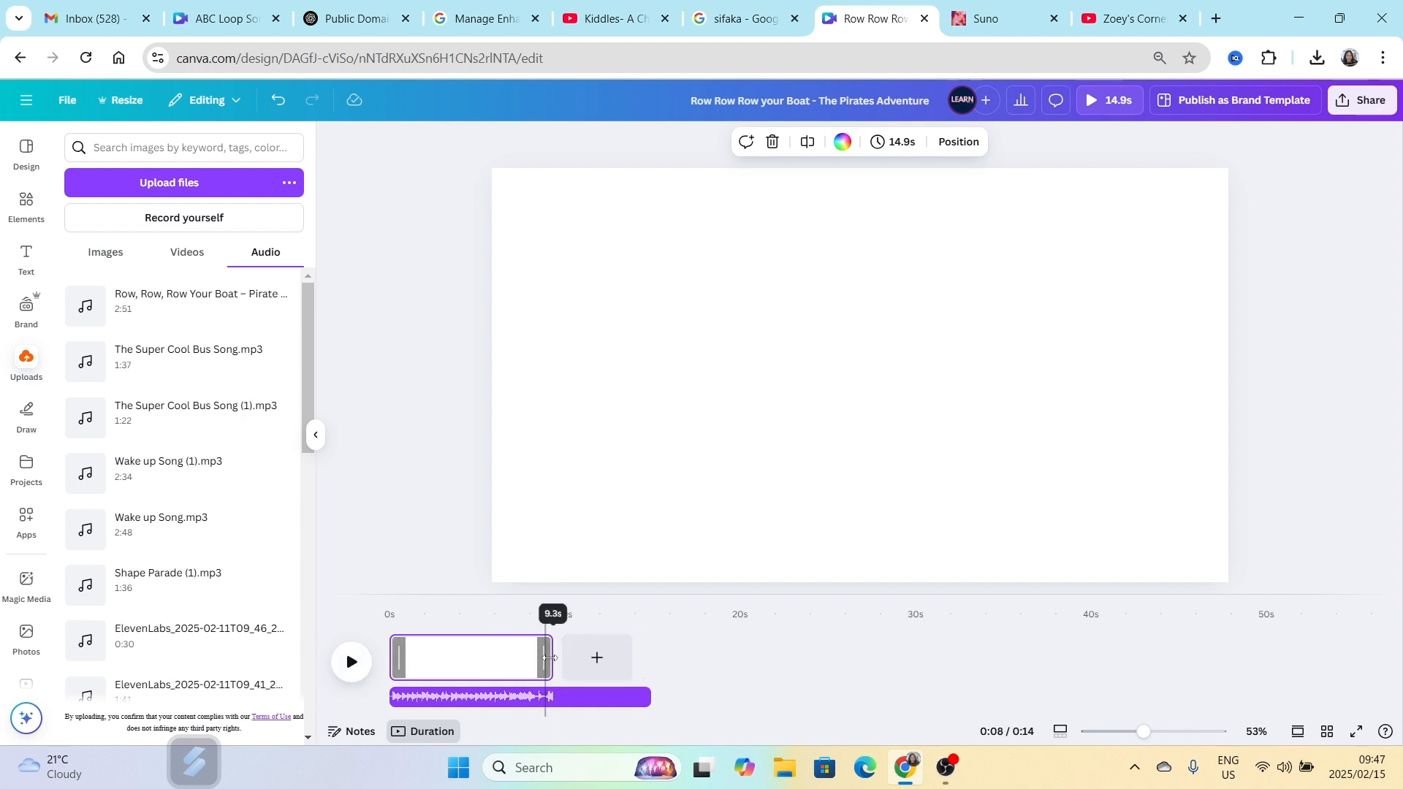
pyautogui.click(599, 657)
pyautogui.click(488, 670)
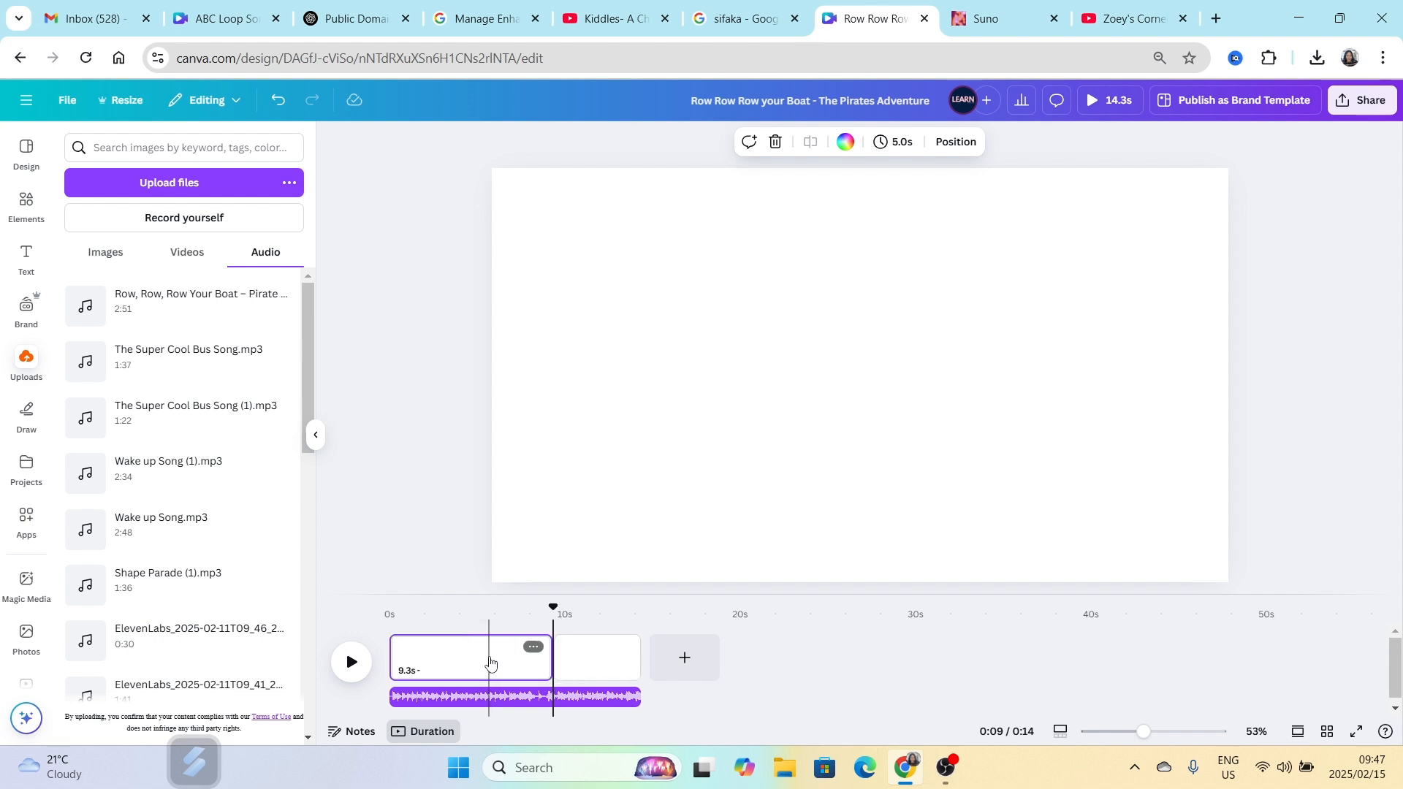
# Step: Add a heading text box to the first page, enlarge it to size 134 and set its font to Adventurous
pyautogui.moveTo(467, 608); pyautogui.dragTo(459, 608)
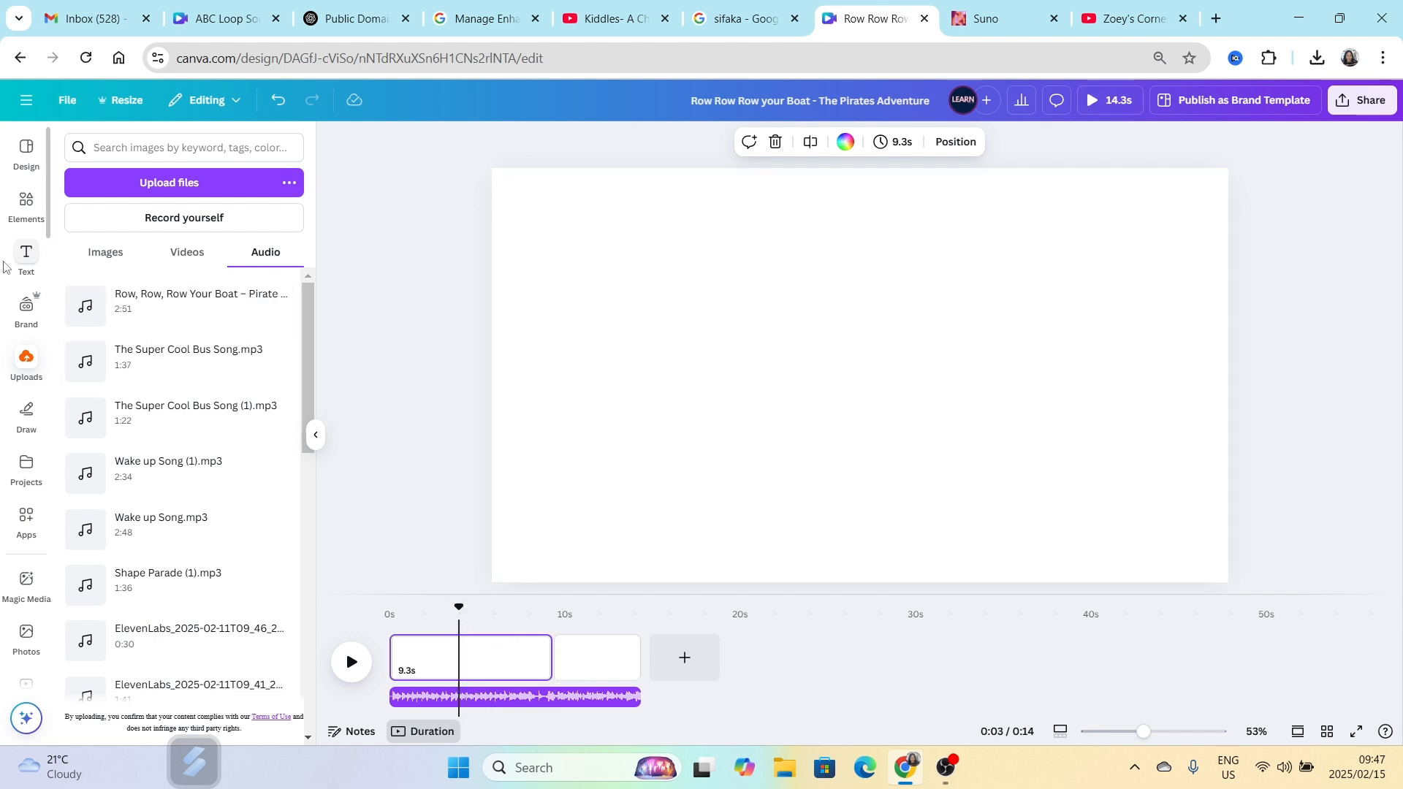
pyautogui.press('t')
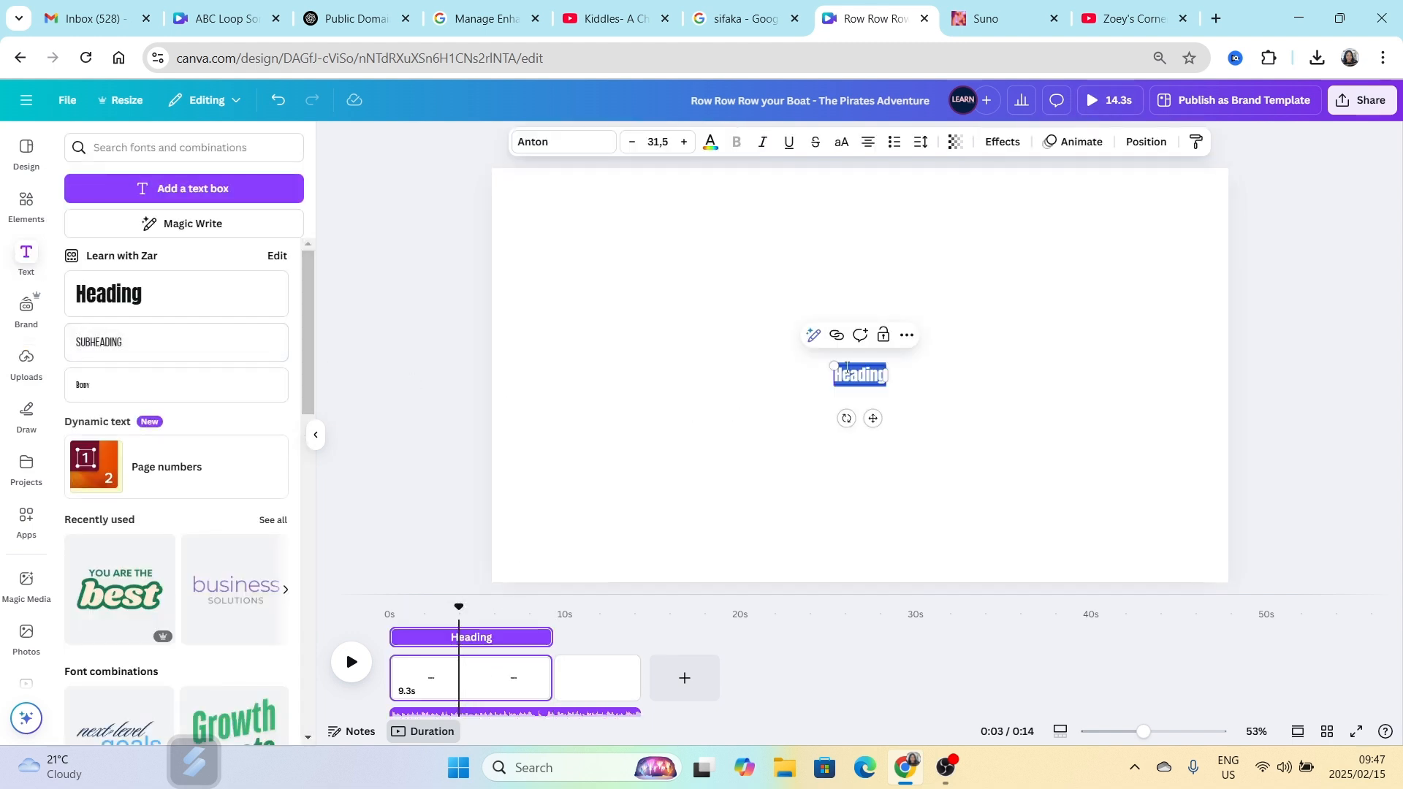
pyautogui.moveTo(833, 364); pyautogui.dragTo(664, 303)
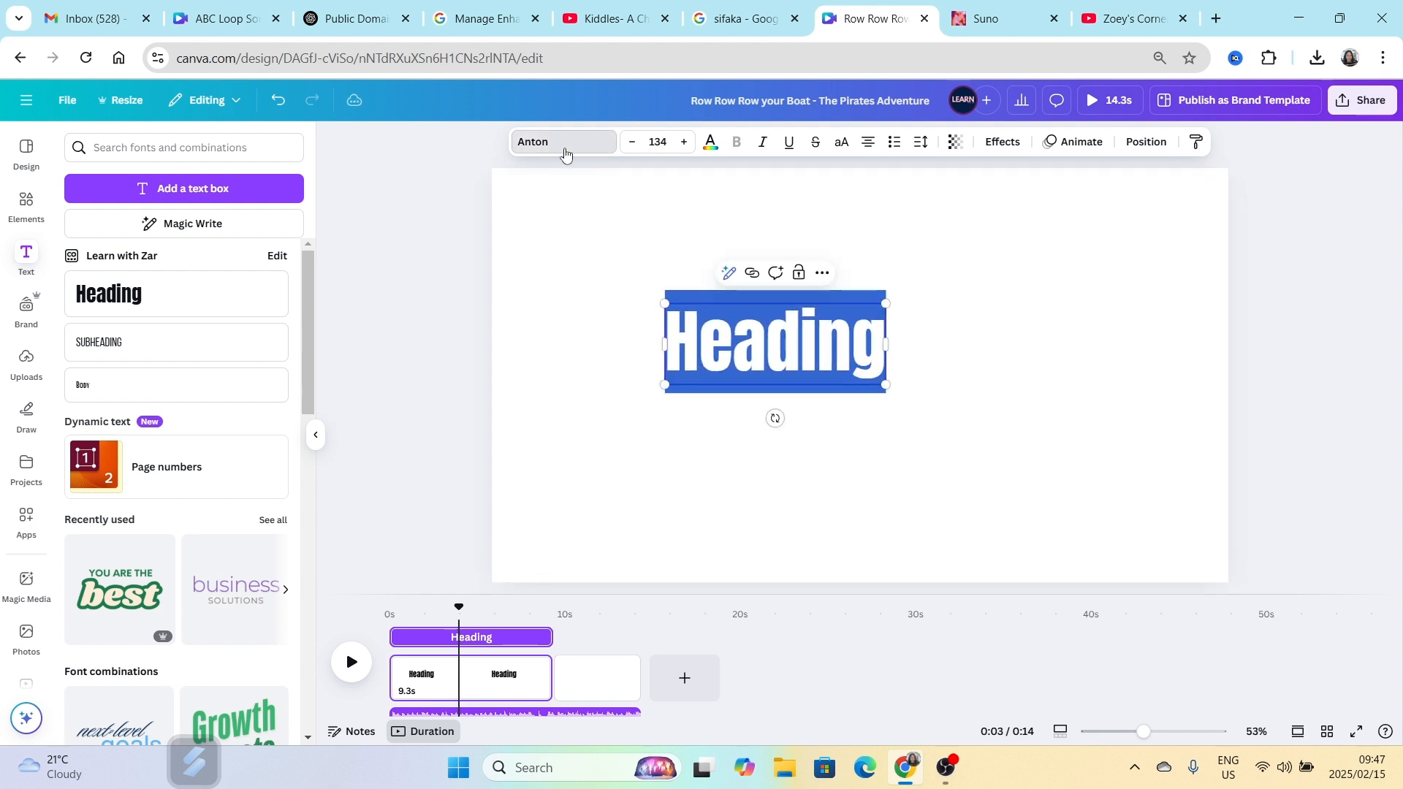
pyautogui.click(564, 144)
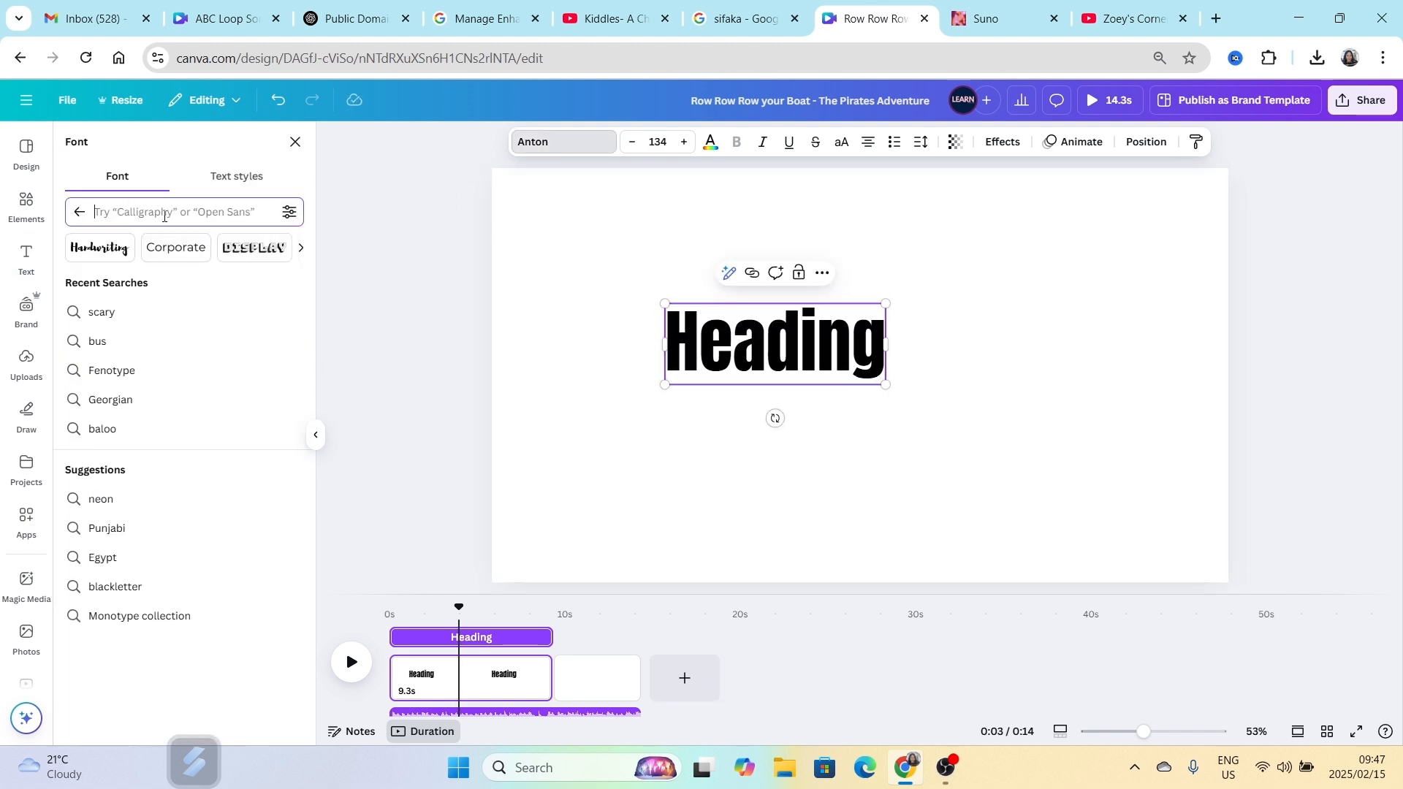
pyautogui.click(230, 248)
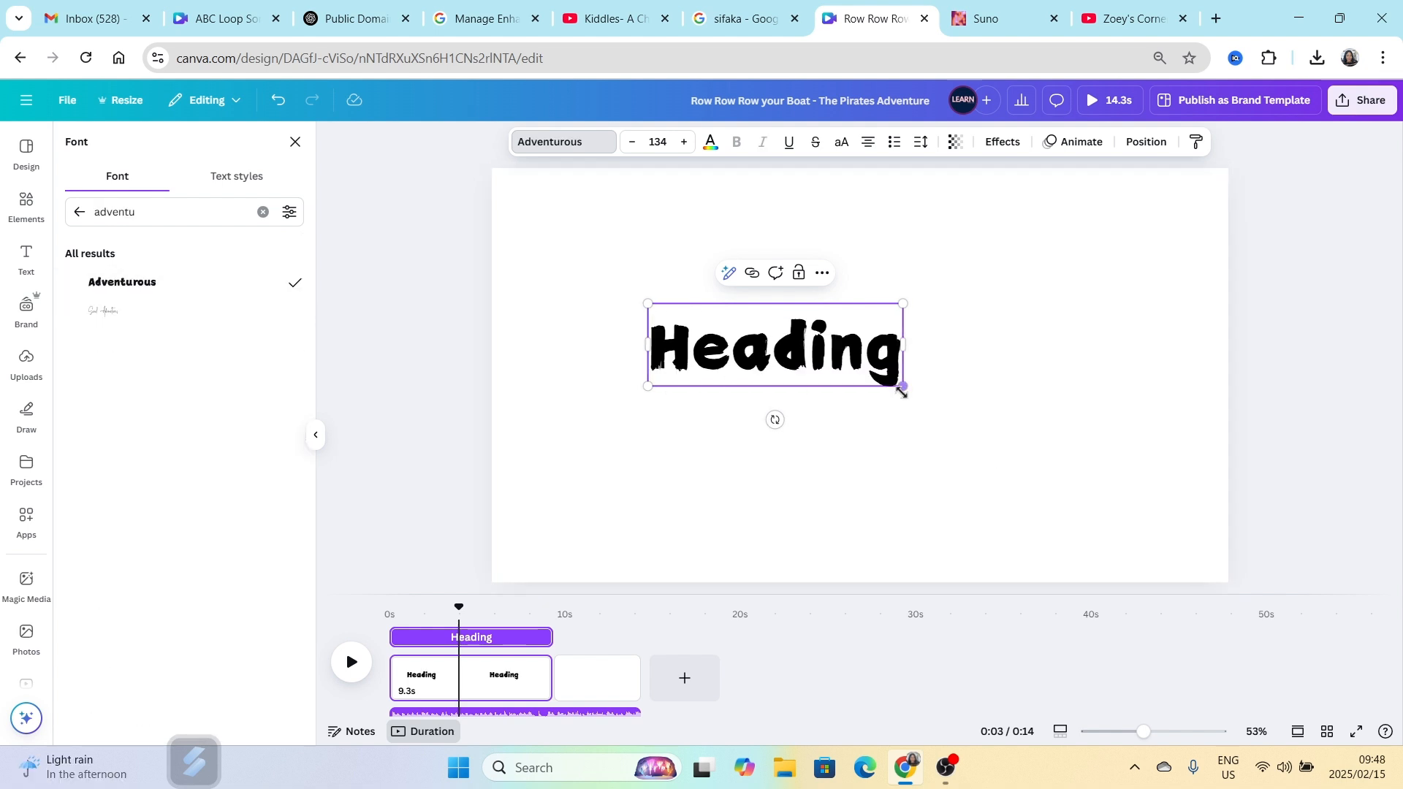
# Step: Enlarge the heading to size 222, move it slightly up, enter the title "Row Row Row The Pirates Adventure" and preview the title page
pyautogui.moveTo(903, 386); pyautogui.dragTo(1069, 440)
pyautogui.click(1109, 456)
pyautogui.click(903, 423)
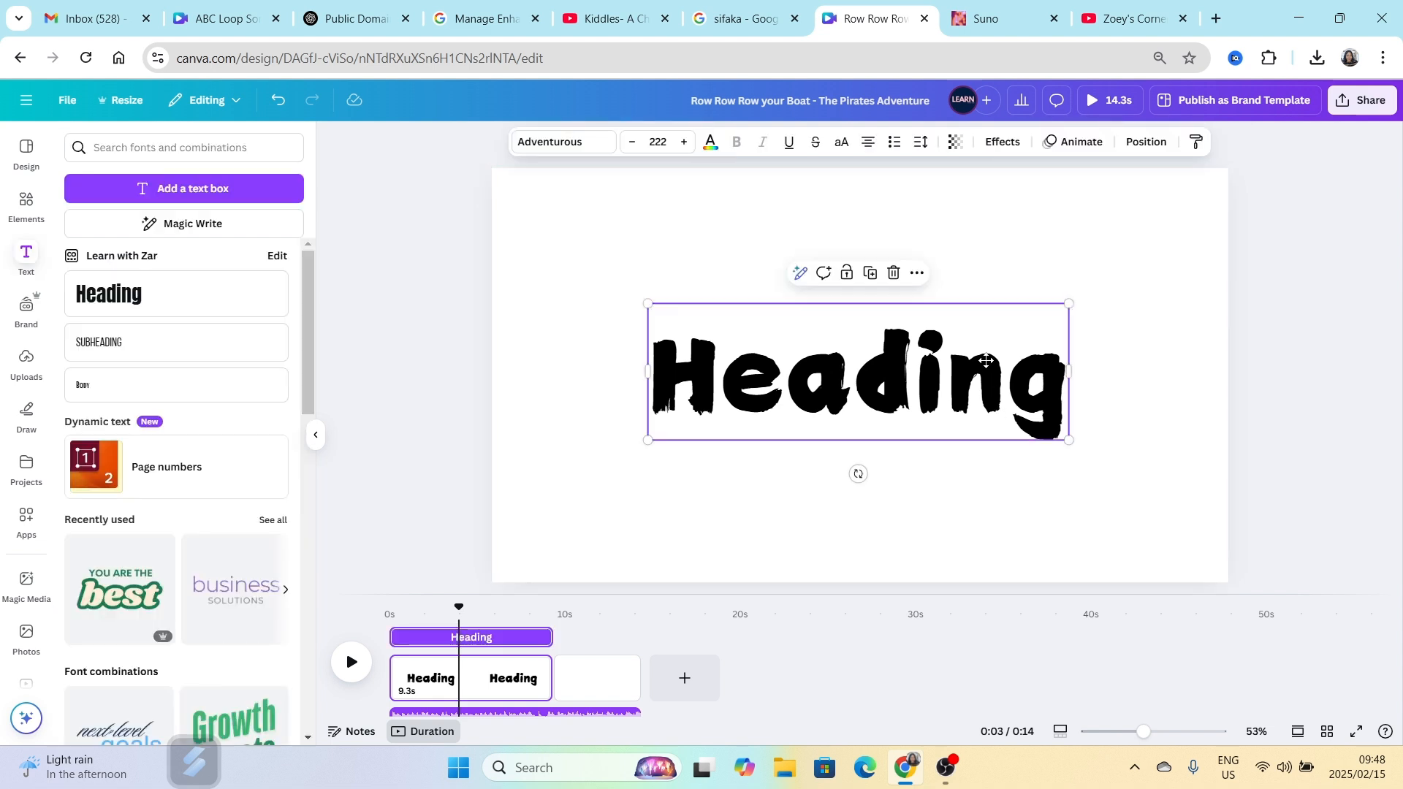
pyautogui.moveTo(903, 423); pyautogui.dragTo(896, 384)
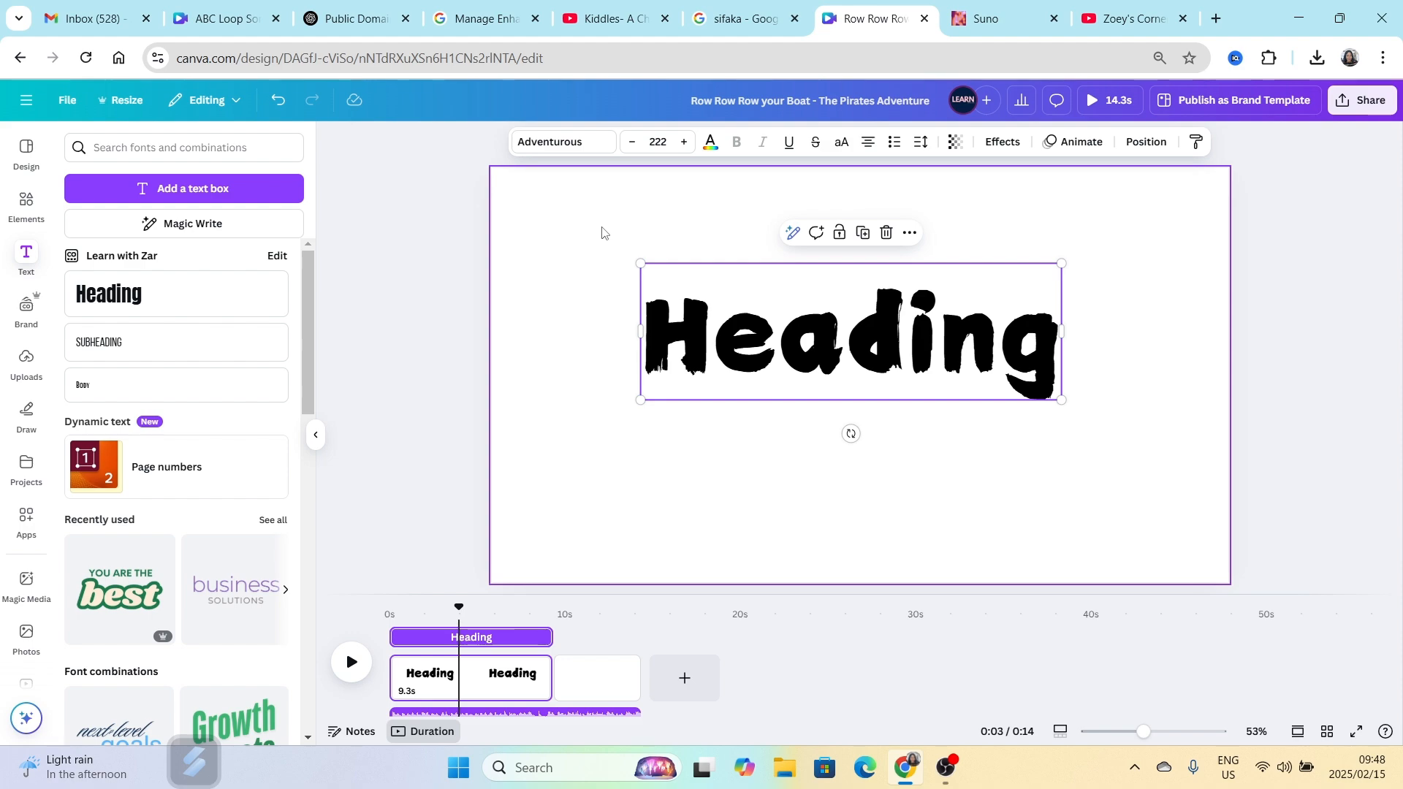
pyautogui.press('Return')
pyautogui.write('Row Row Row The Pirates Adventure')
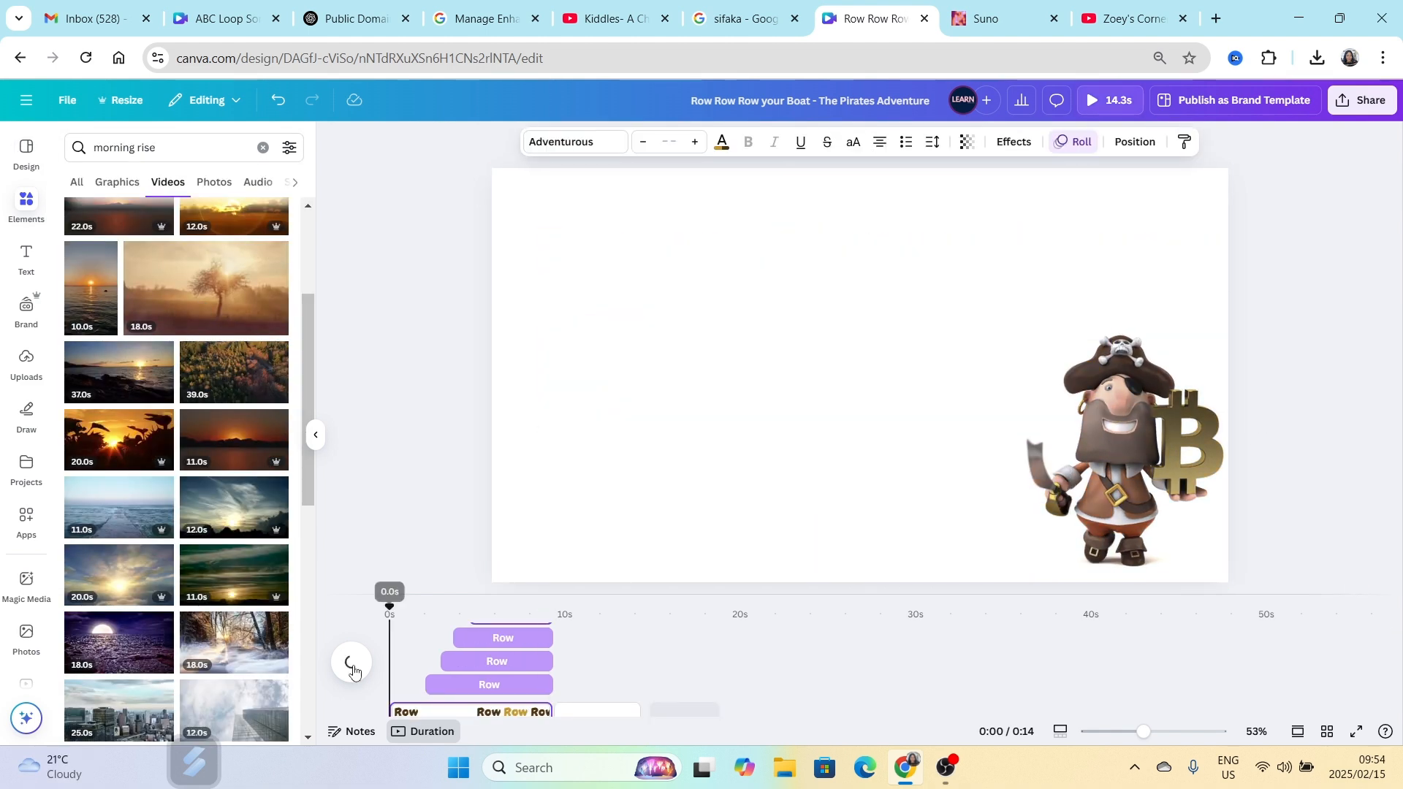
pyautogui.click(351, 662)
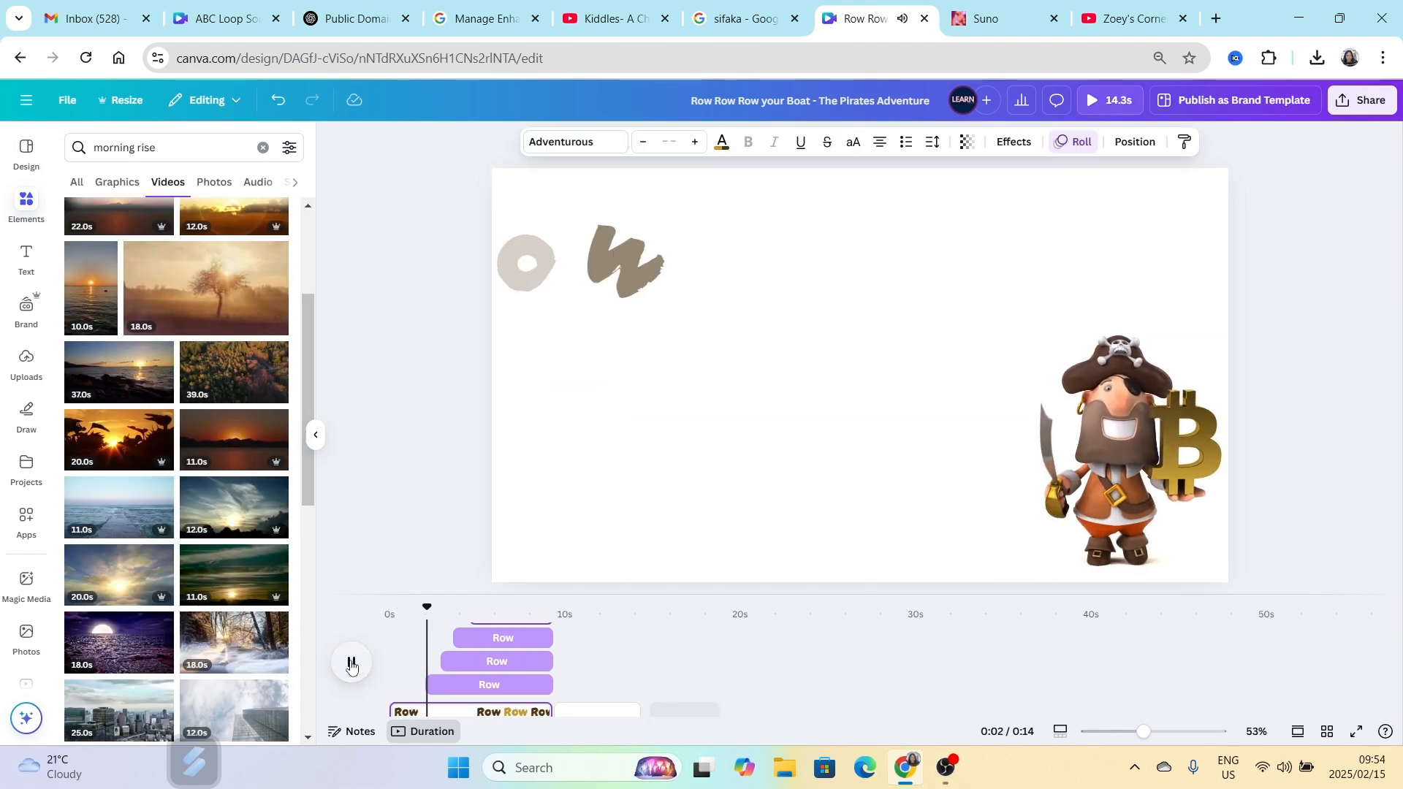
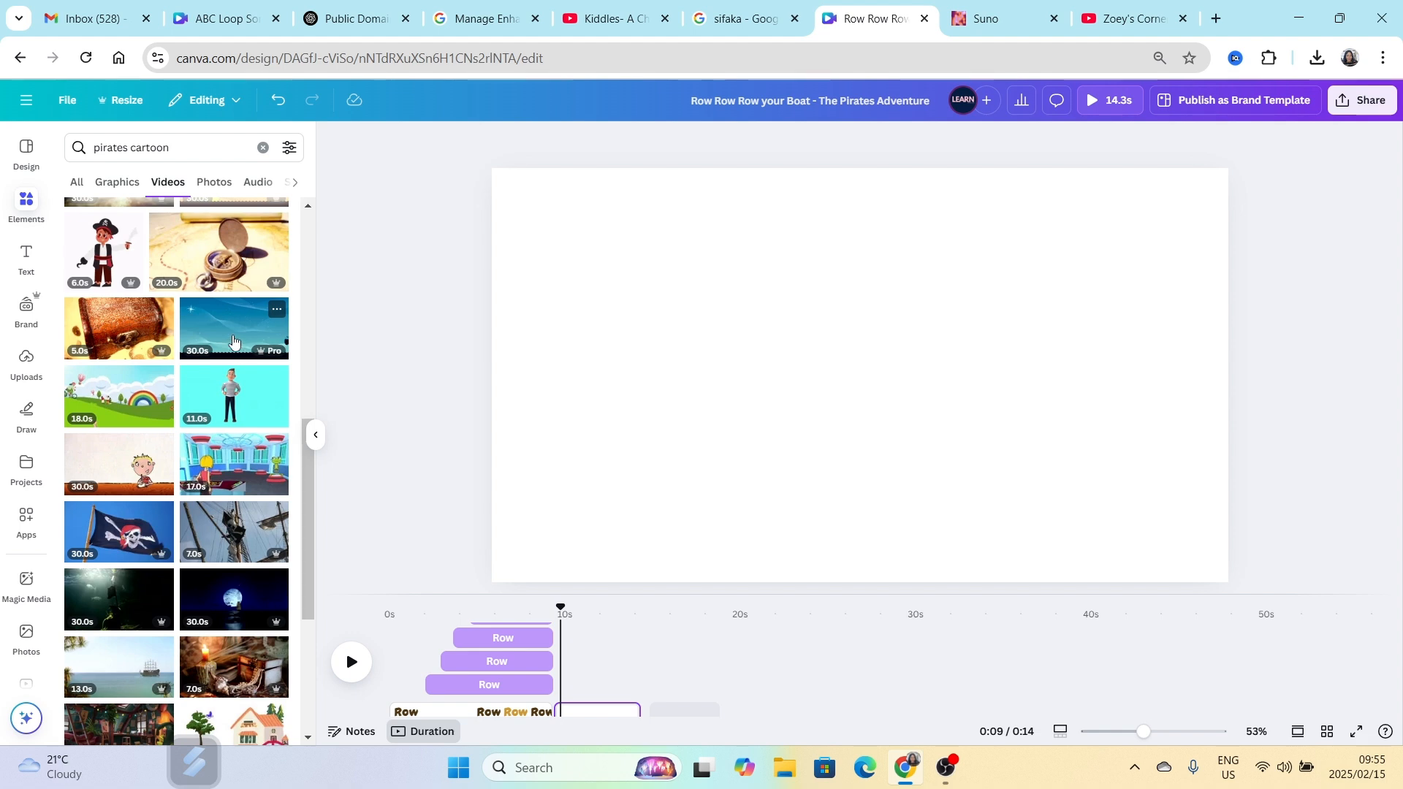
# Step: Add the 30-second pirate ship silhouette video to the second page and set it as the page background
pyautogui.click(233, 341)
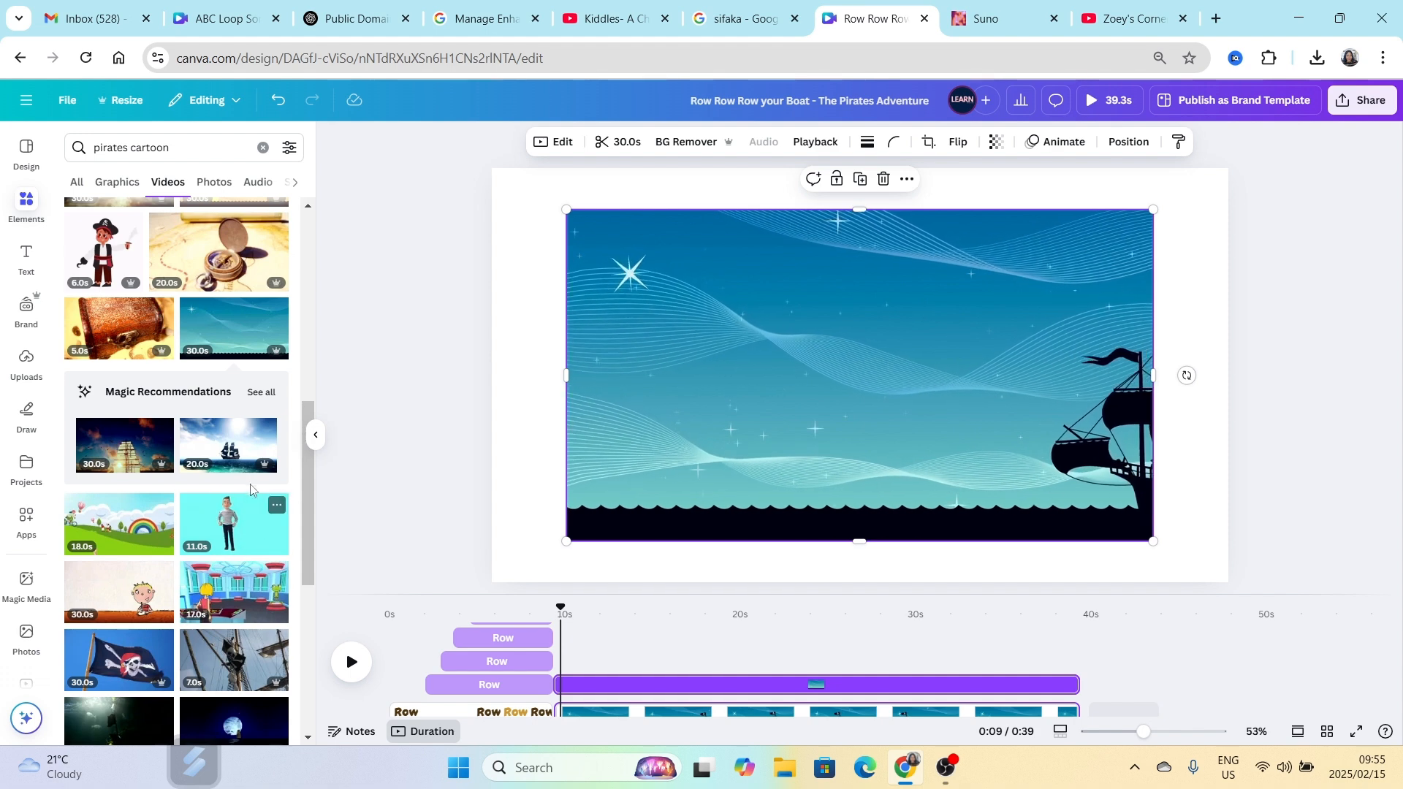
pyautogui.click(261, 392)
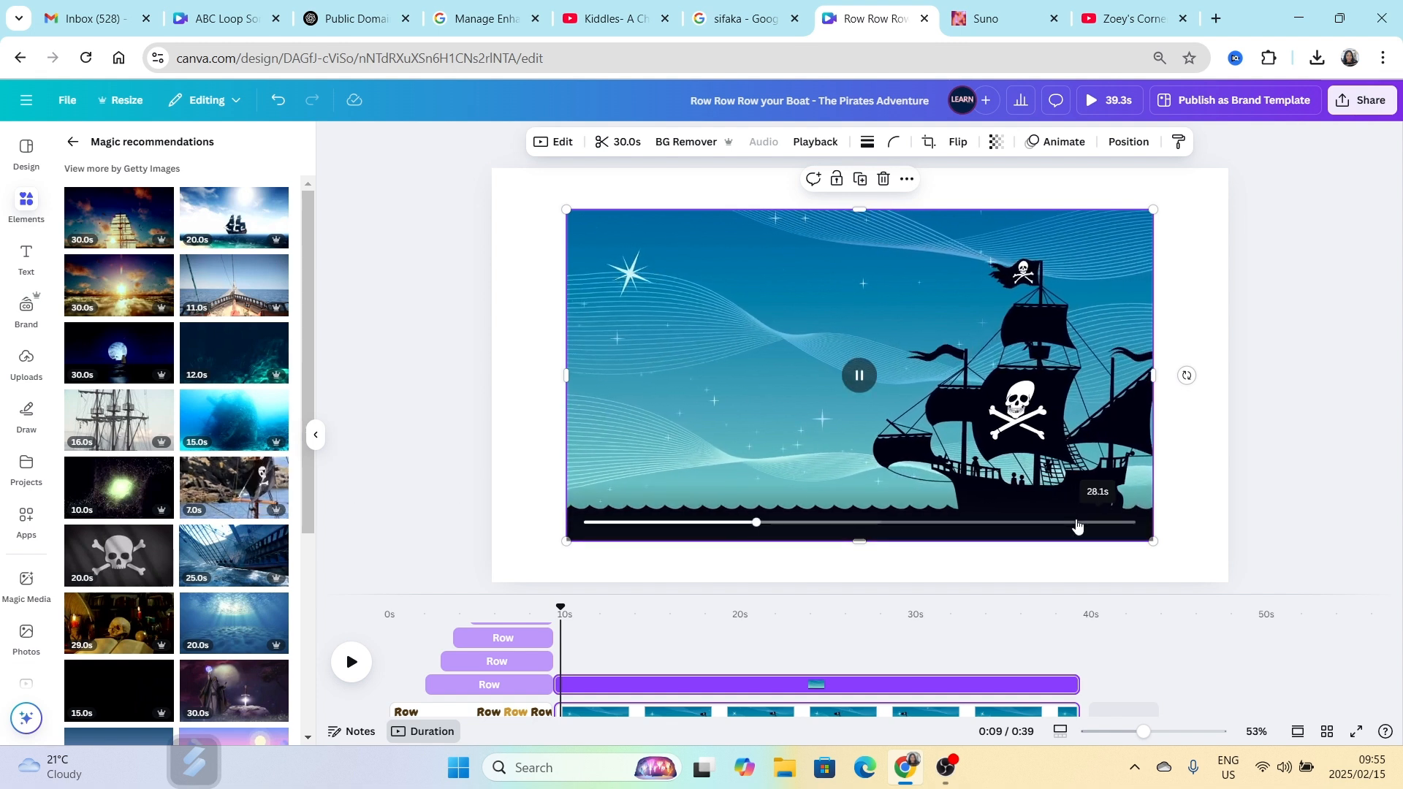
pyautogui.rightClick(626, 353)
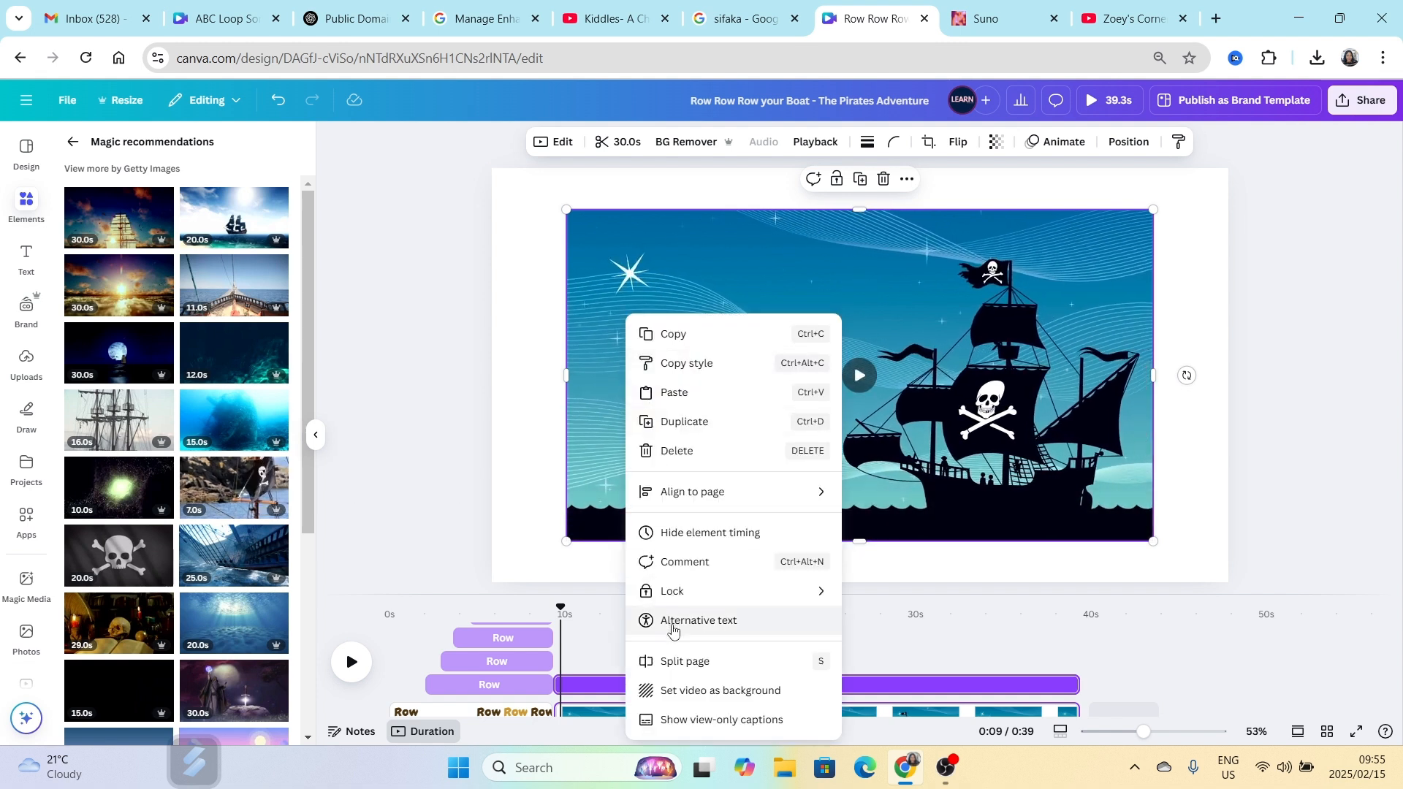
pyautogui.click(702, 690)
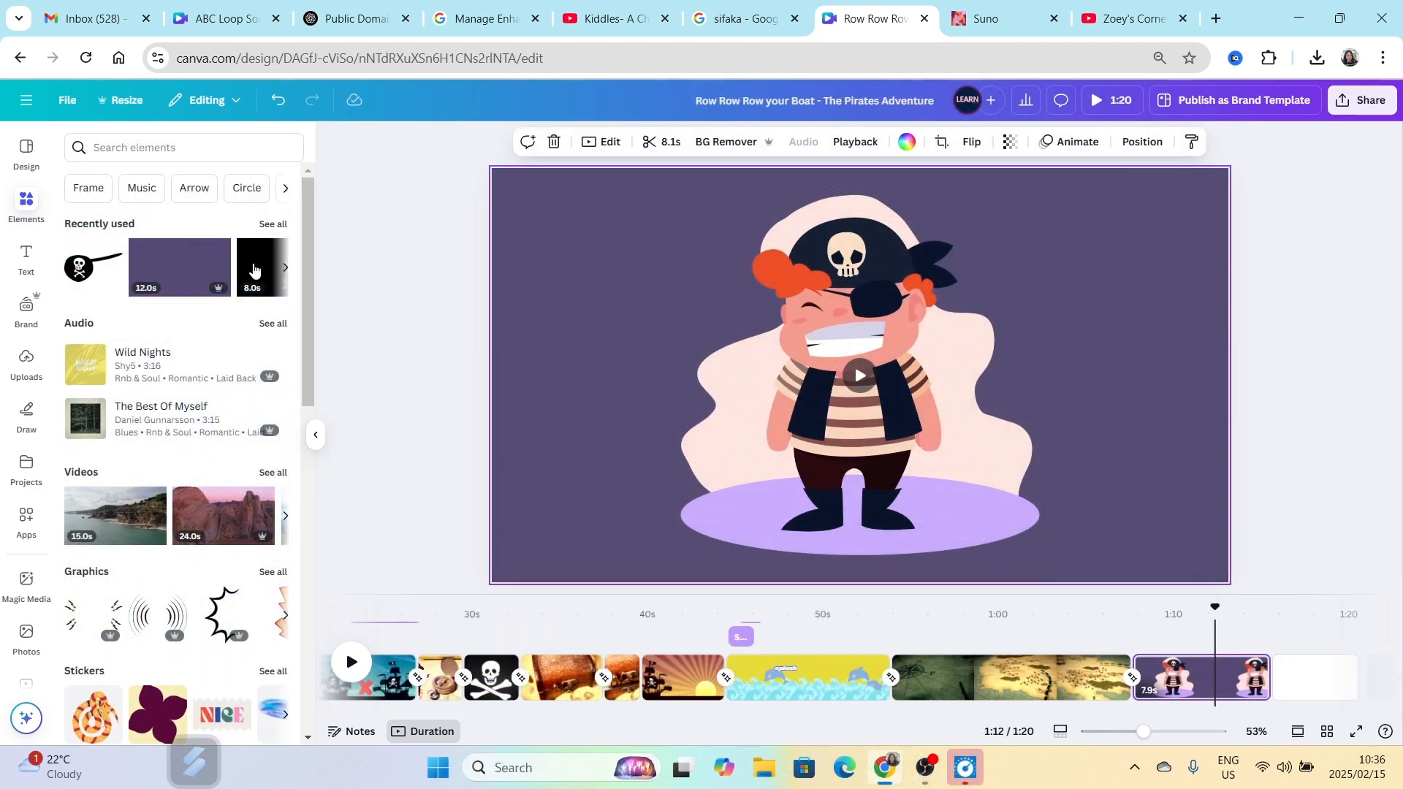
# Step: Search the elements for "pirates" graphics and filter the results to animated ones only
pyautogui.click(127, 146)
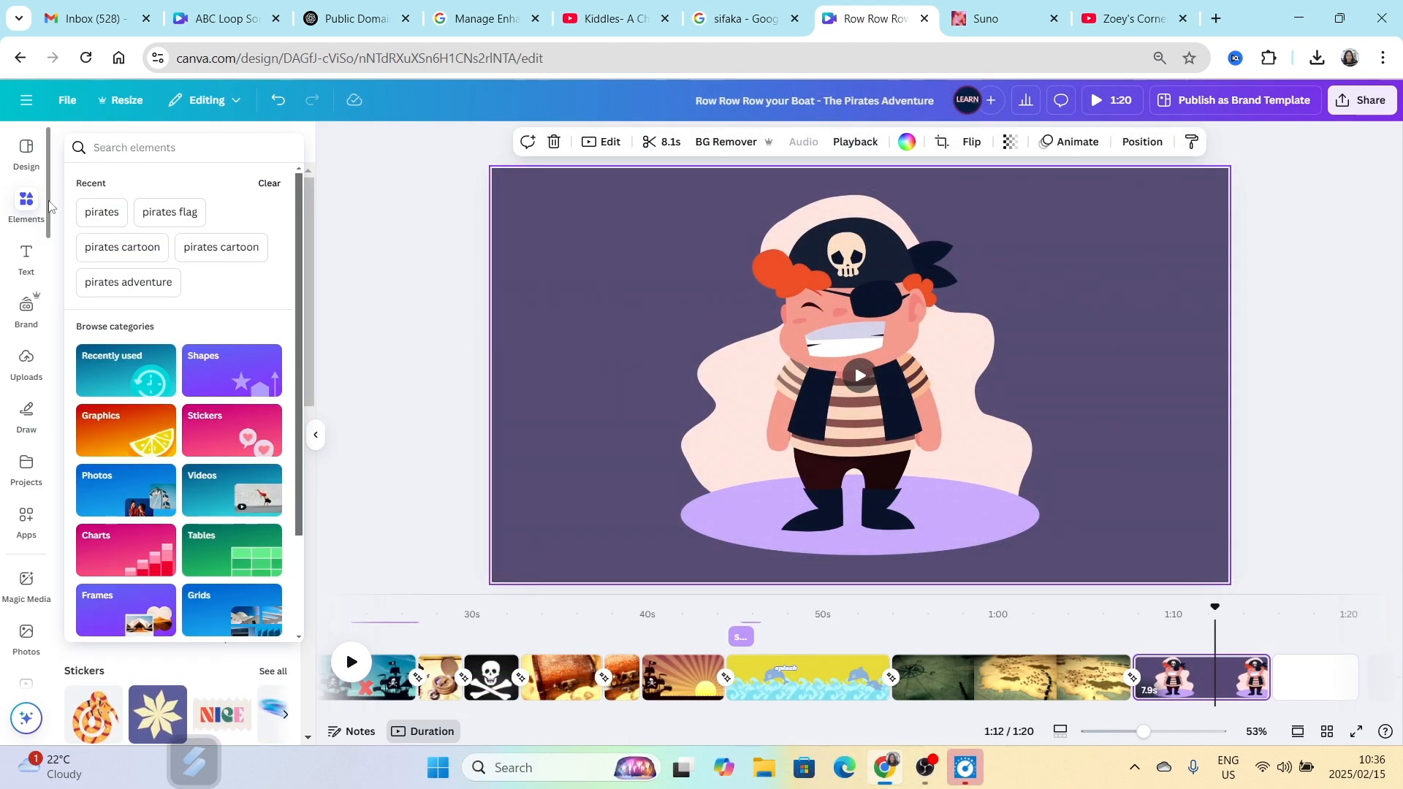
pyautogui.write('pi')
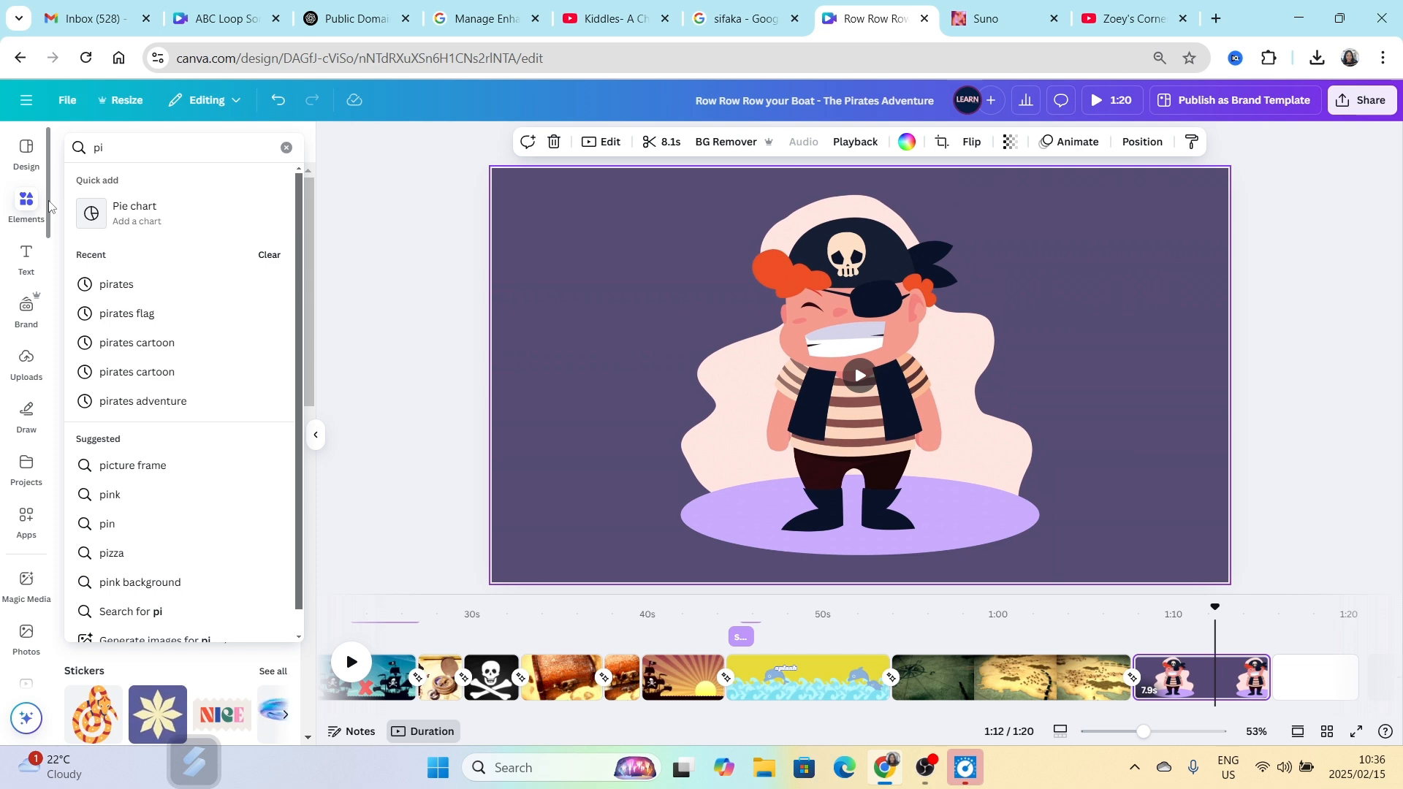
pyautogui.write('rates')
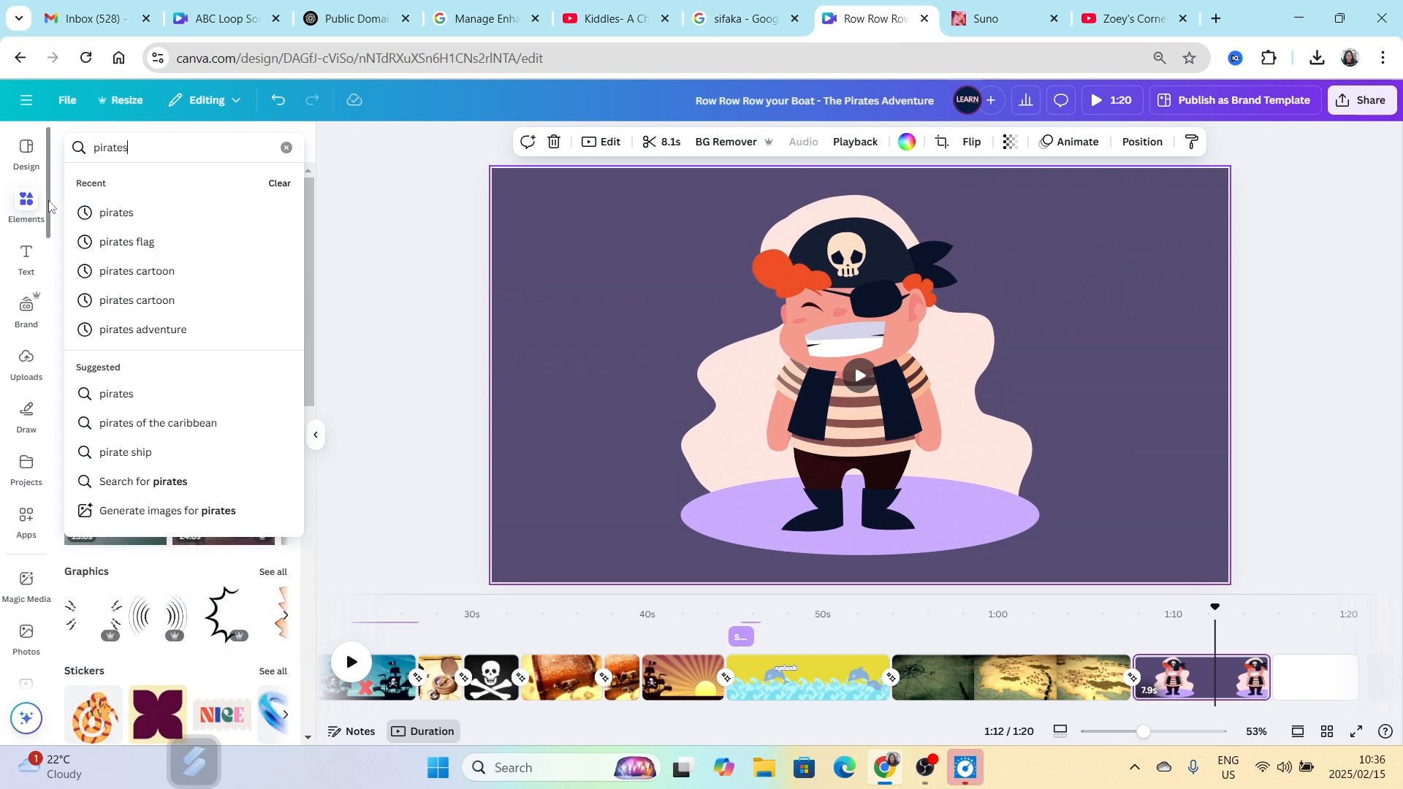
pyautogui.press('Return')
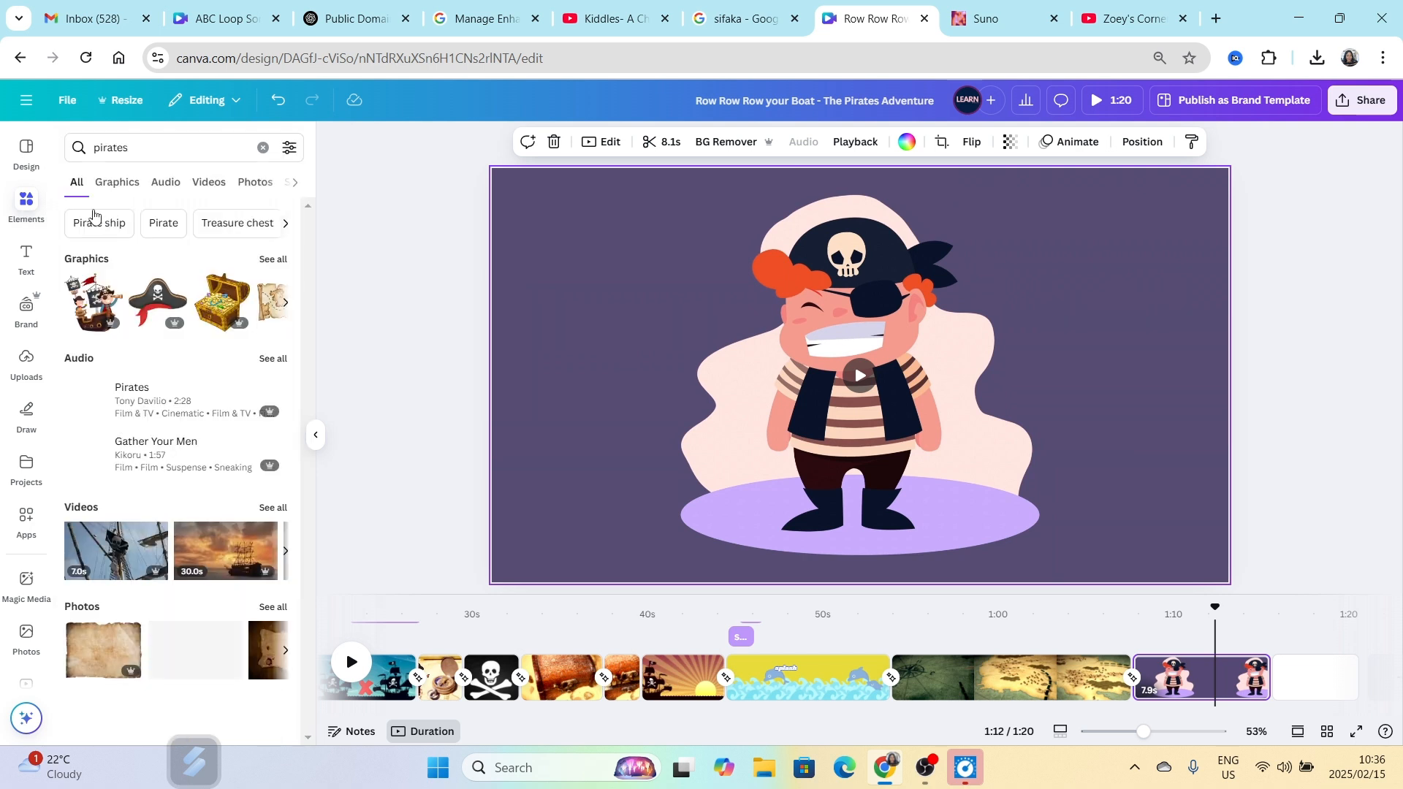
pyautogui.click(115, 184)
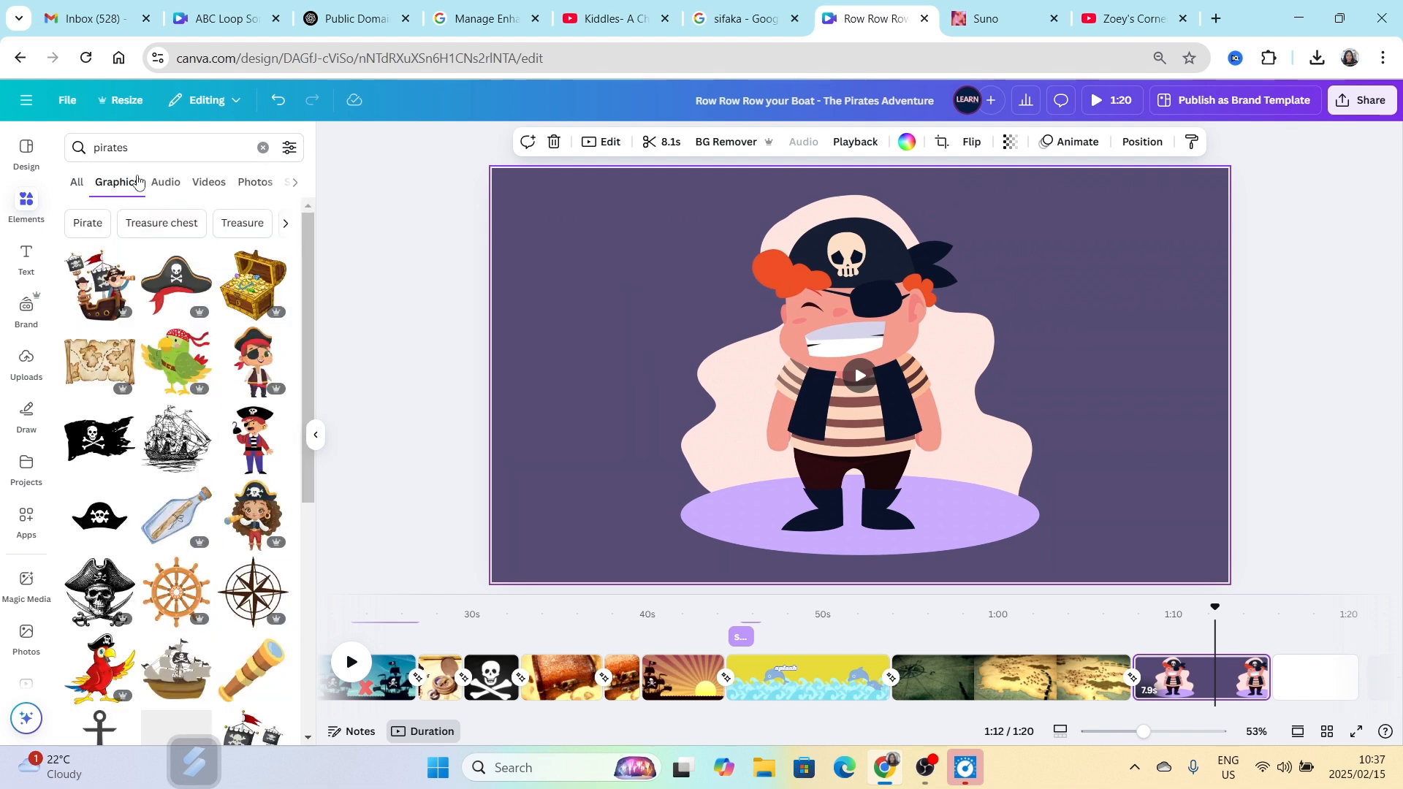
pyautogui.click(289, 147)
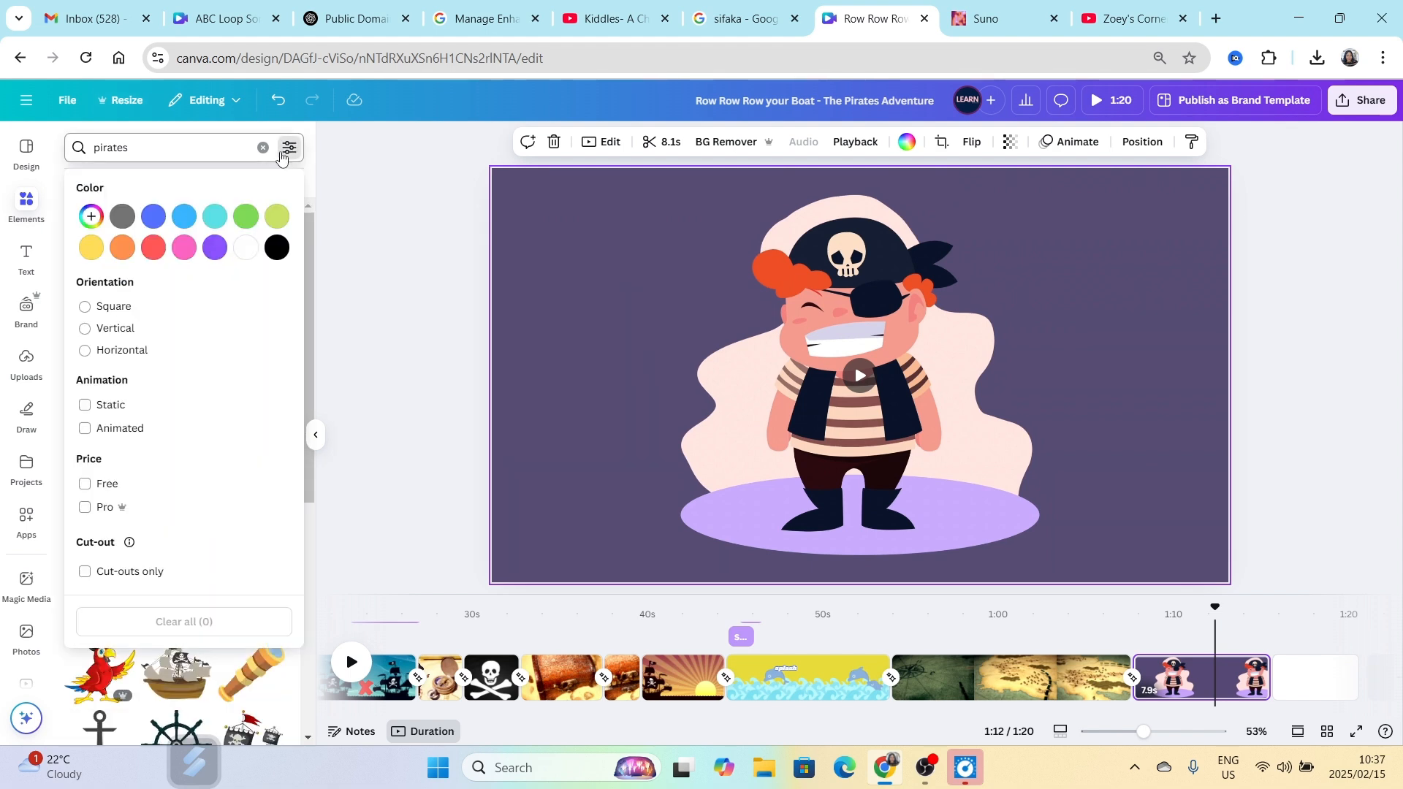
pyautogui.click(85, 428)
pyautogui.click(438, 282)
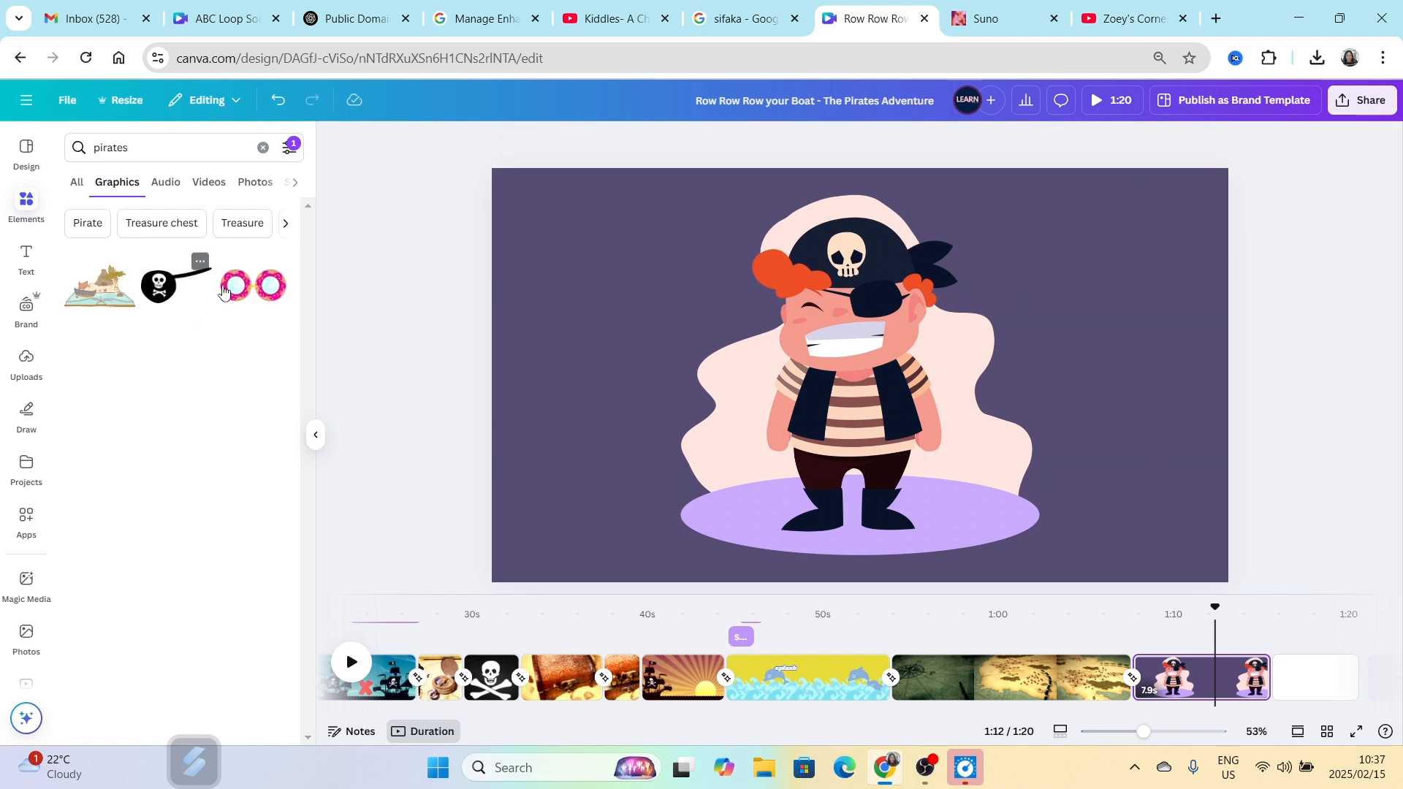
# Step: Add the skull eye patch graphic to the pirate page, flip it horizontally, halve its size and place it beside the pirate's head
pyautogui.click(170, 288)
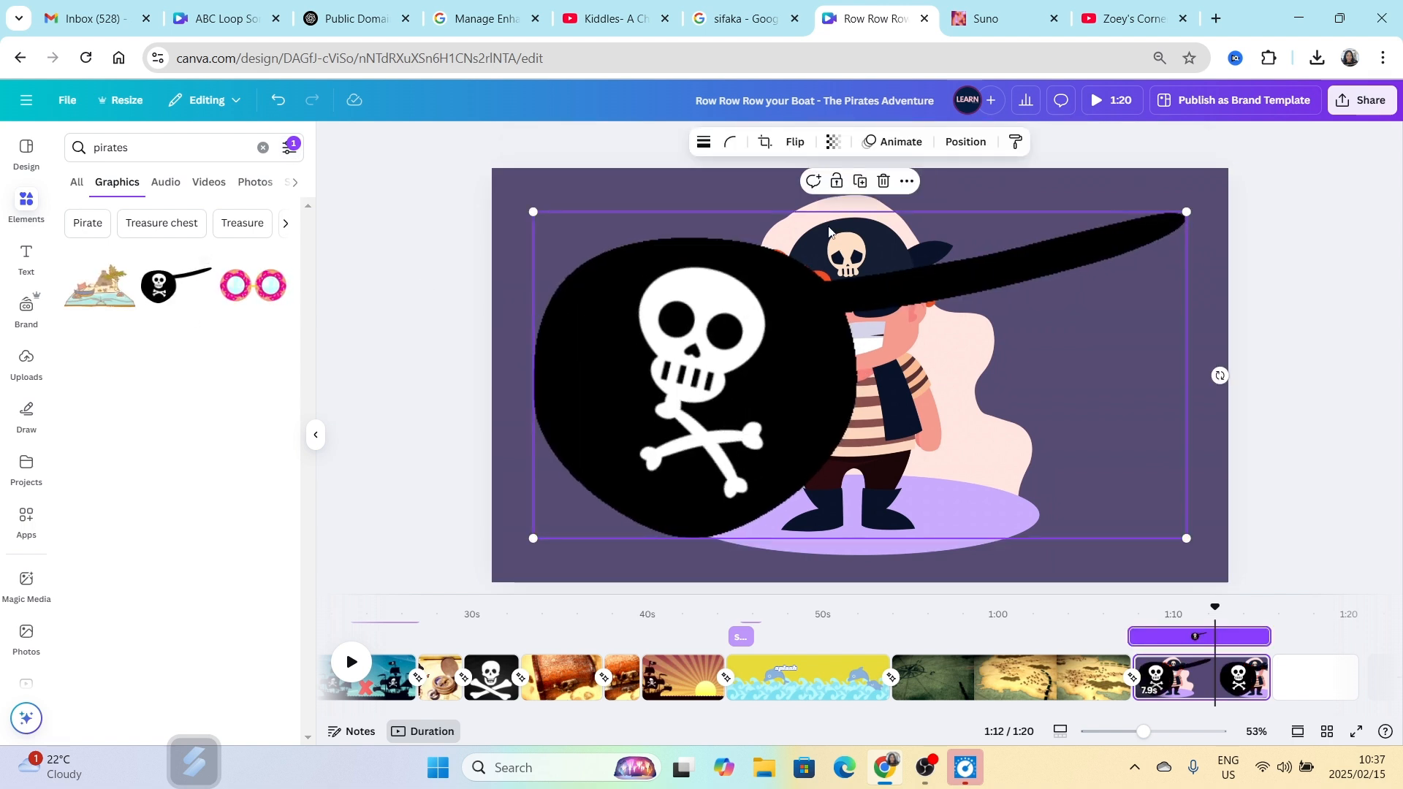
pyautogui.click(795, 141)
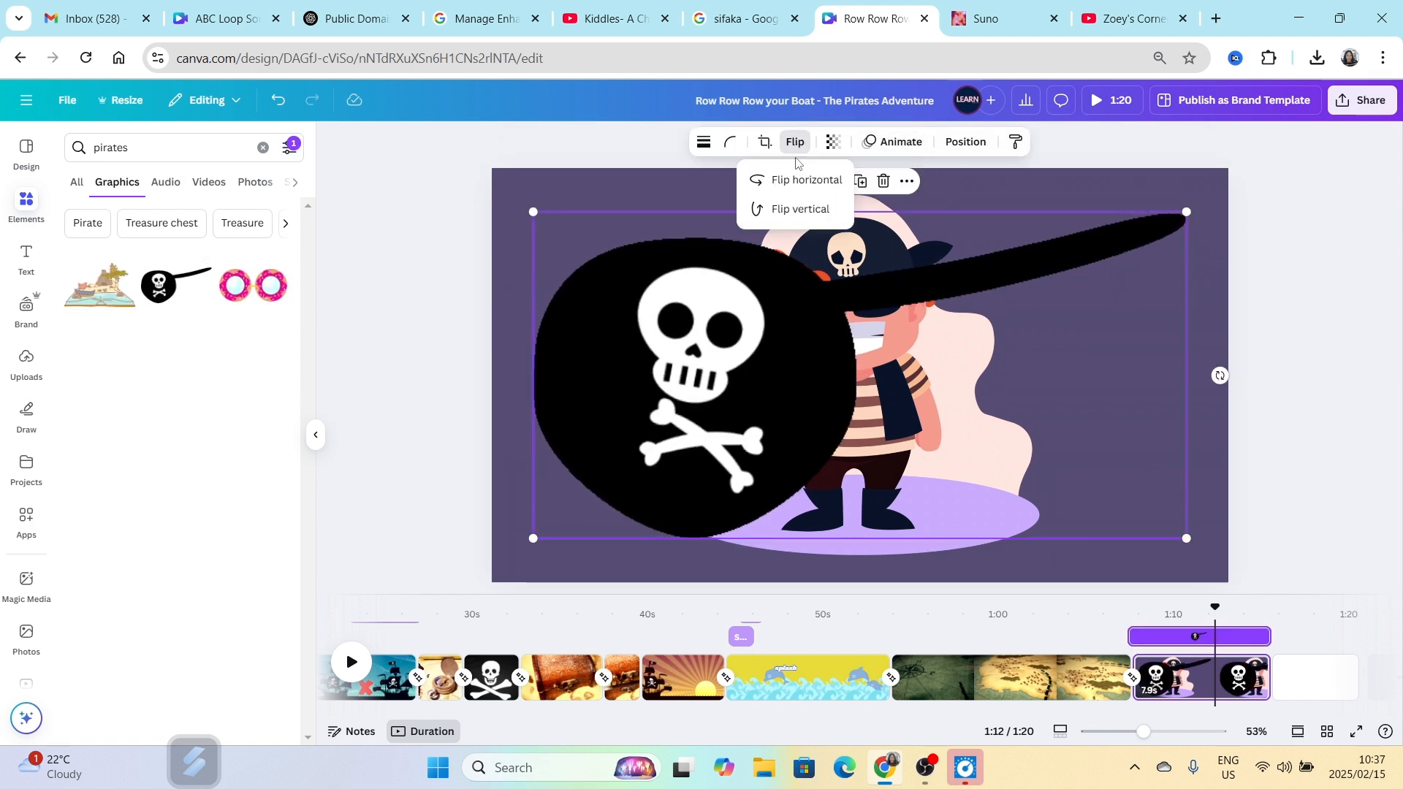
pyautogui.click(814, 181)
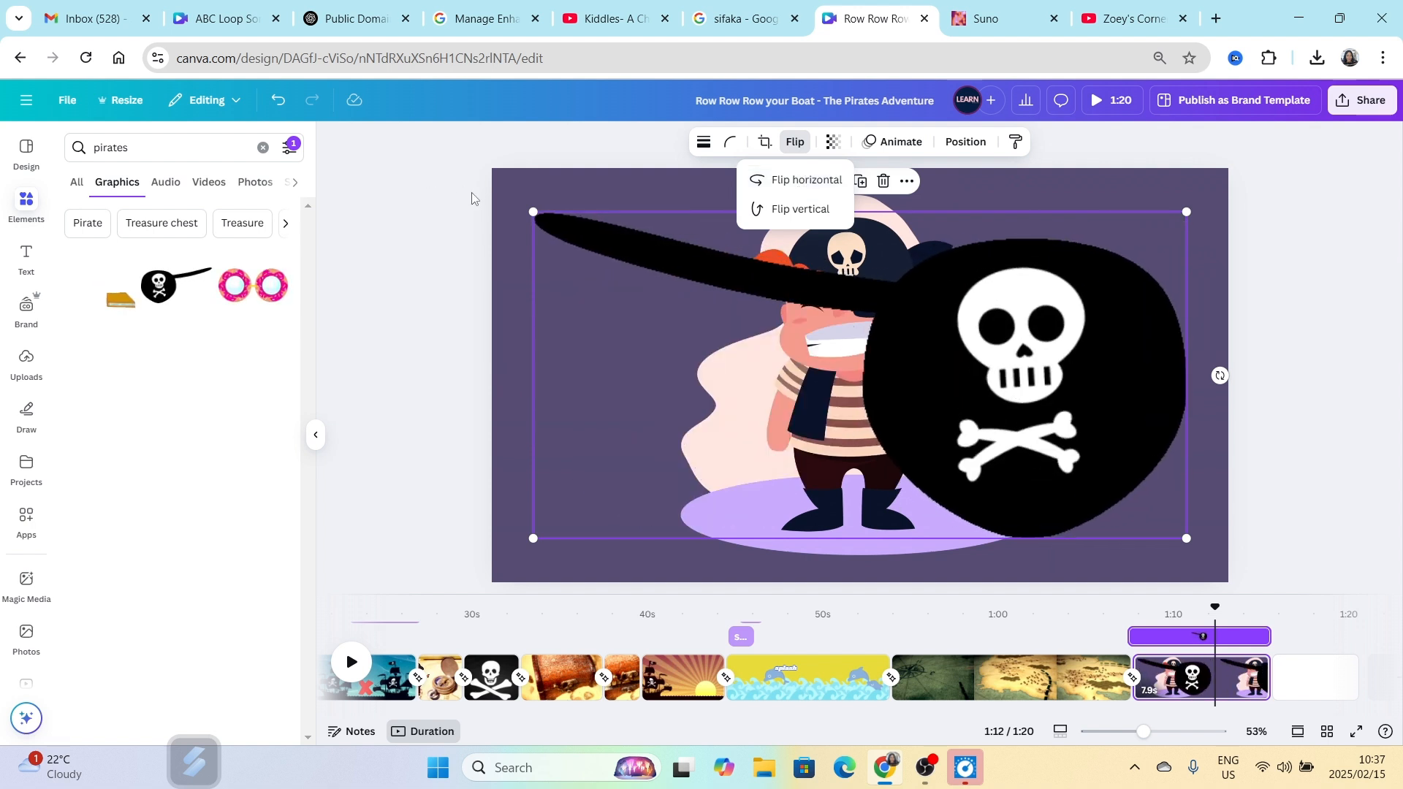
pyautogui.moveTo(532, 212); pyautogui.dragTo(867, 377)
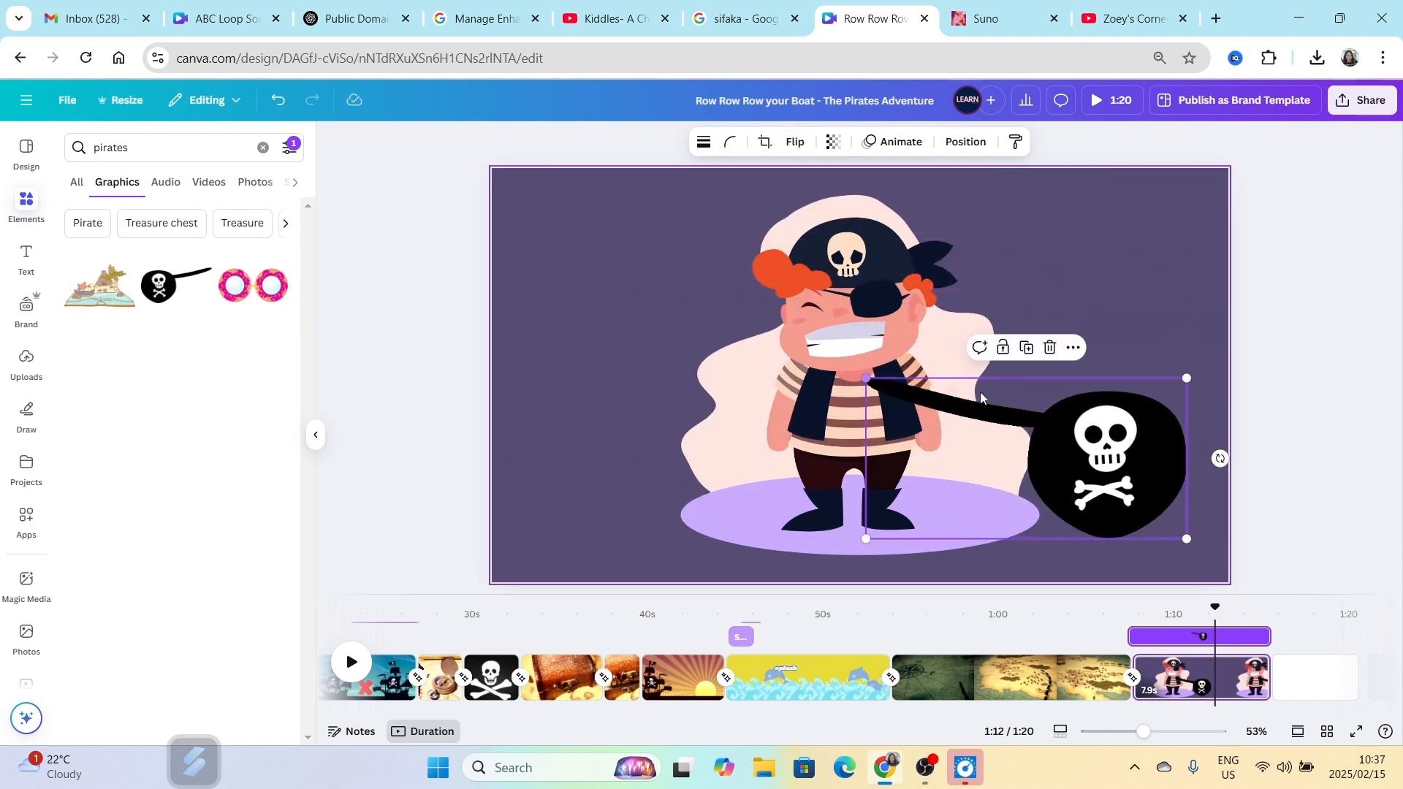
pyautogui.moveTo(1115, 434); pyautogui.dragTo(667, 254)
# Step: Apply the Pulse animation to the eye patch, trim its start so it appears later on its page, and preview from 1:05.2
pyautogui.click(893, 142)
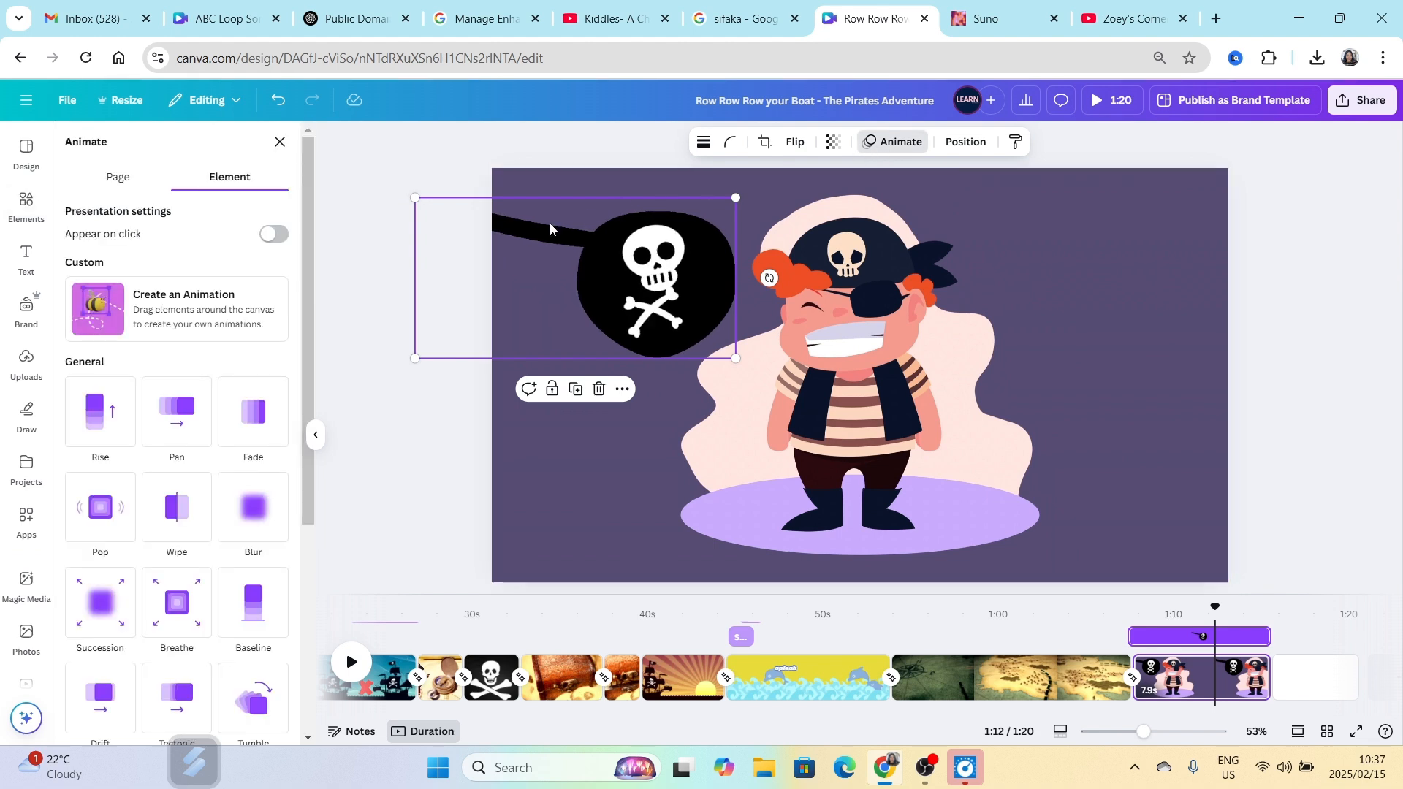
pyautogui.scroll(-5, 284, 457)
pyautogui.click(252, 584)
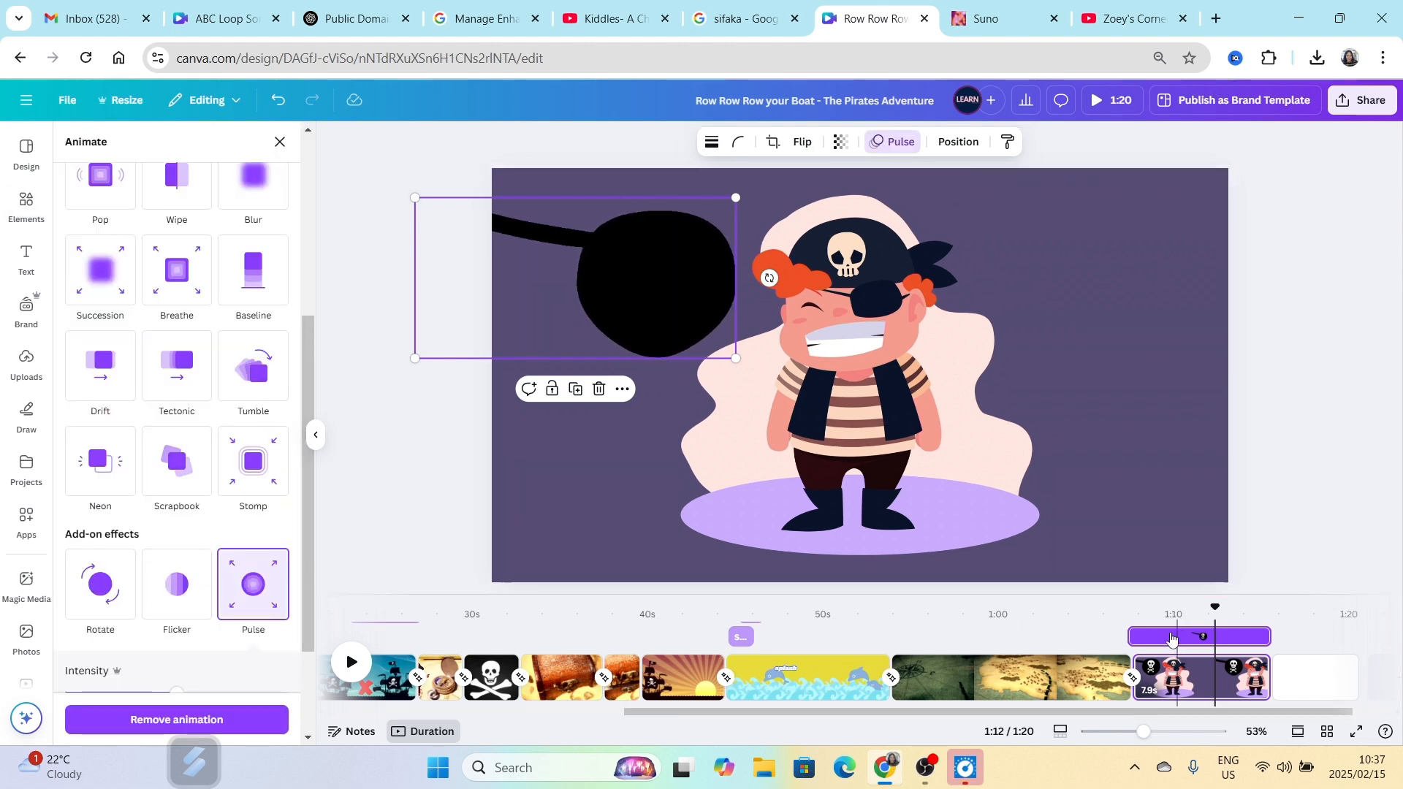
pyautogui.moveTo(1153, 632); pyautogui.dragTo(1093, 629)
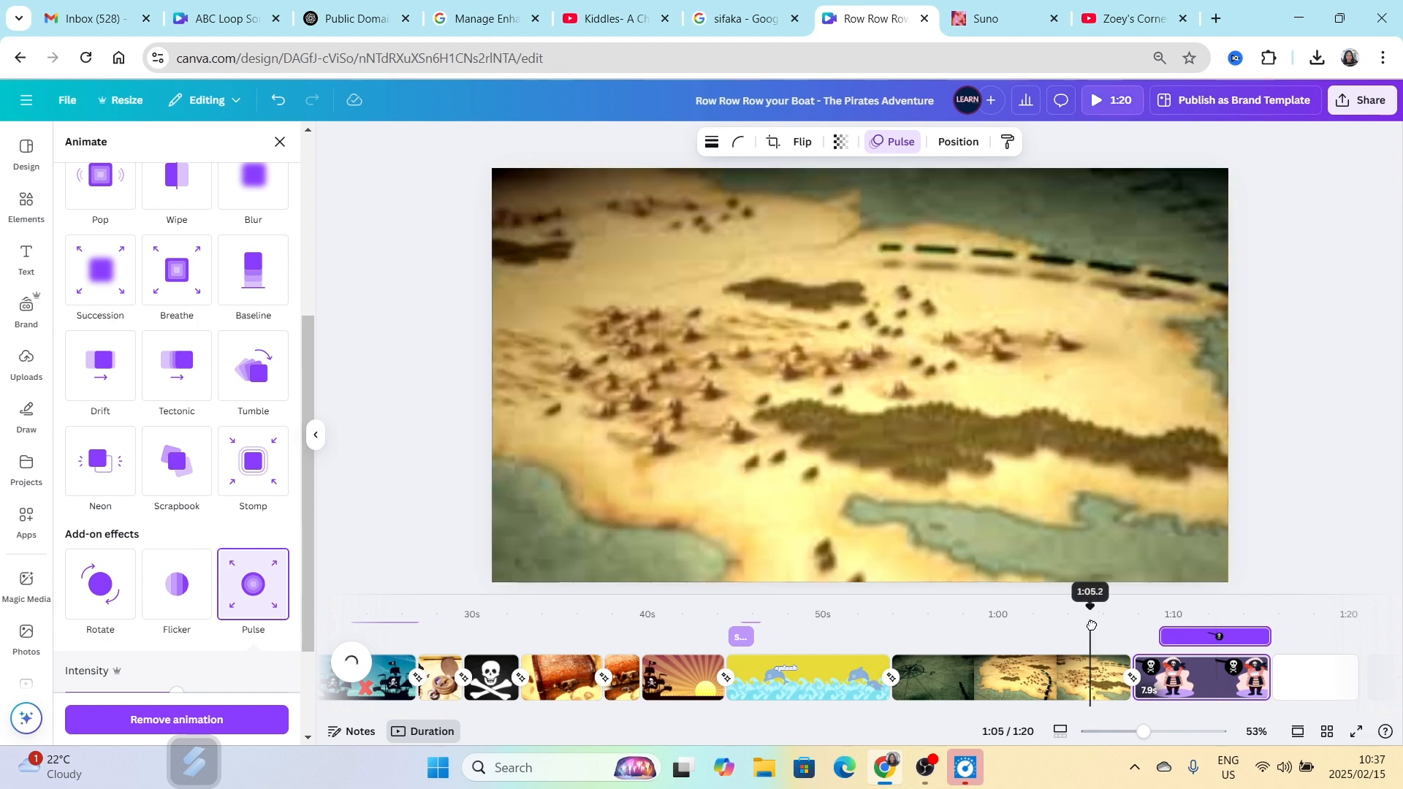
pyautogui.press('space')
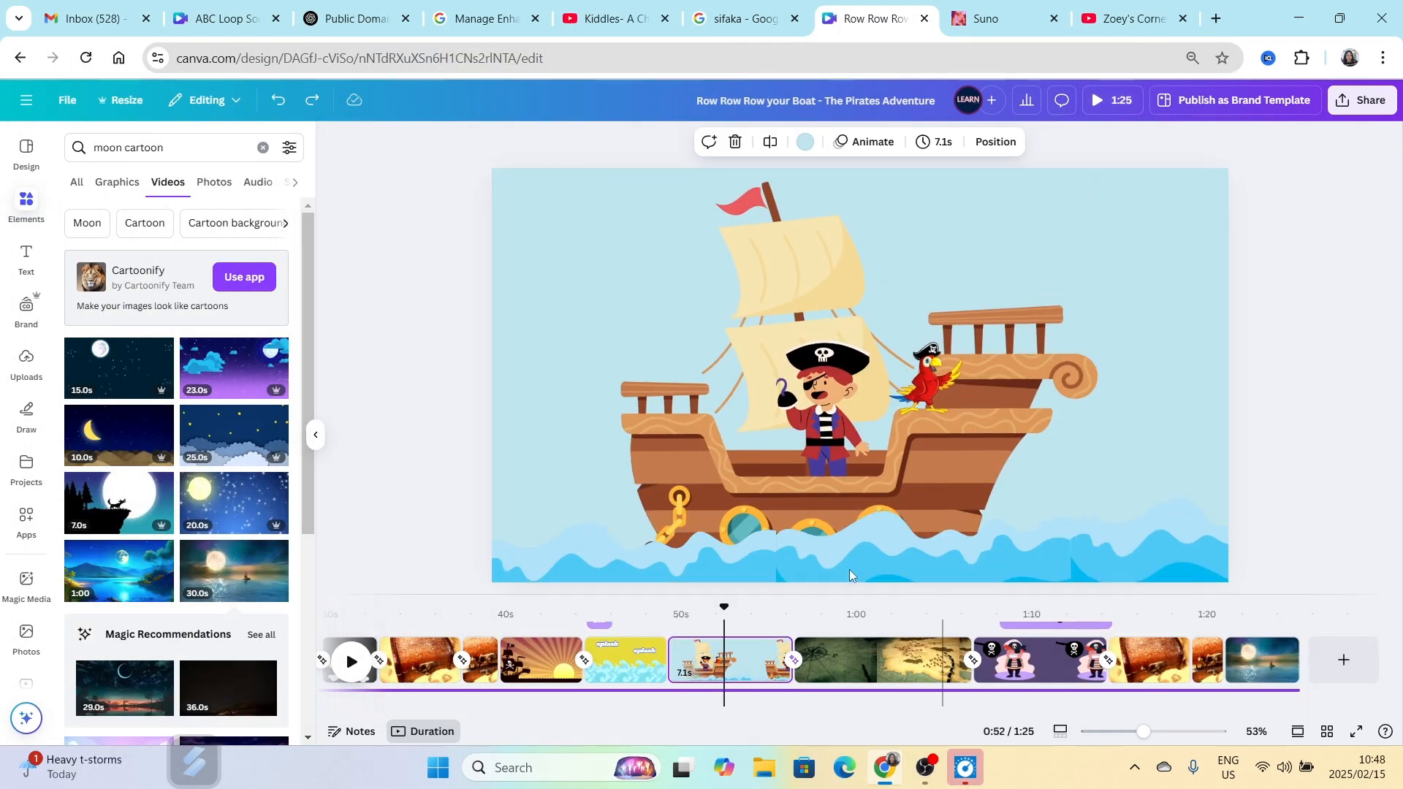
# Step: Inspect the wave, ship, pirate and parrot graphics in the ship scene, and play the video's ending from 1:19
pyautogui.click(753, 555)
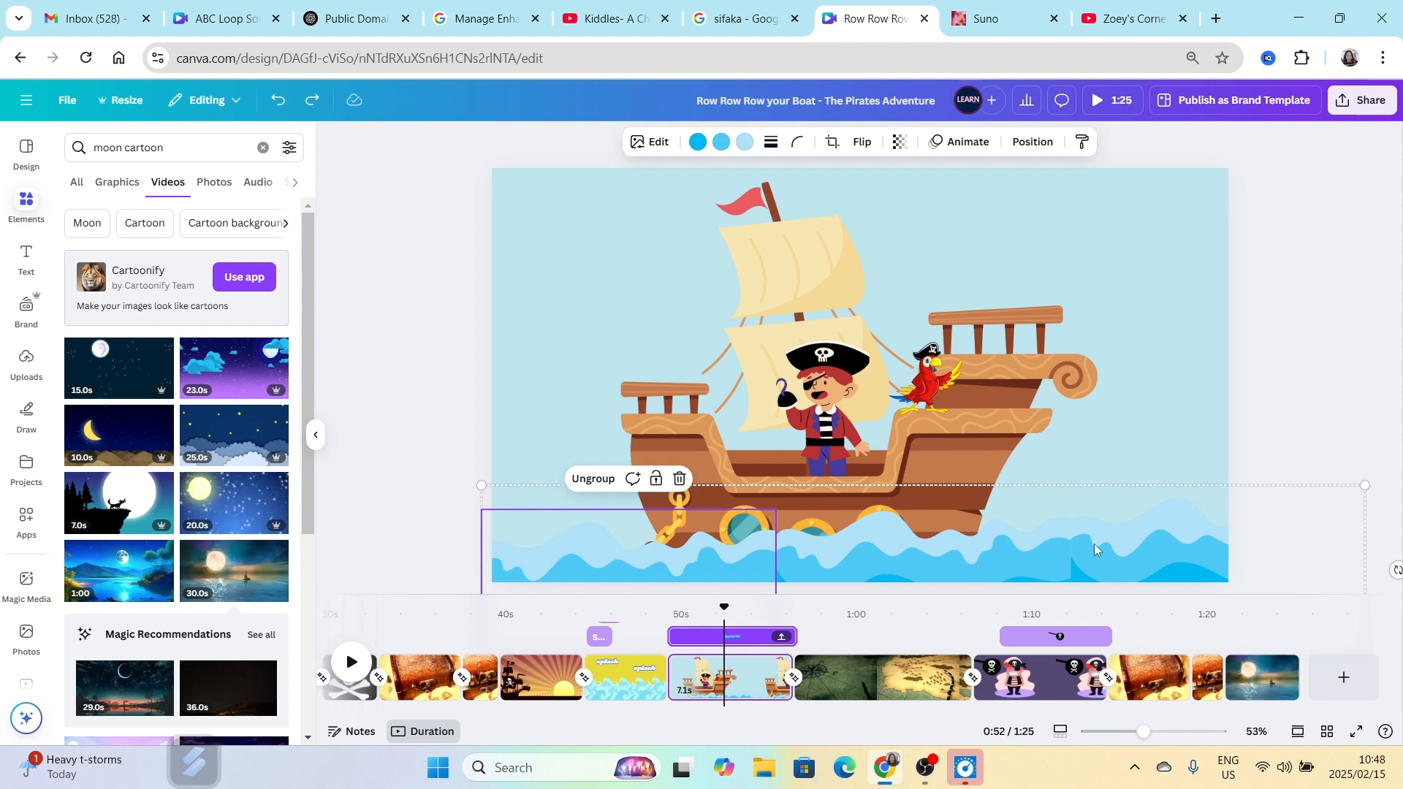
pyautogui.click(803, 418)
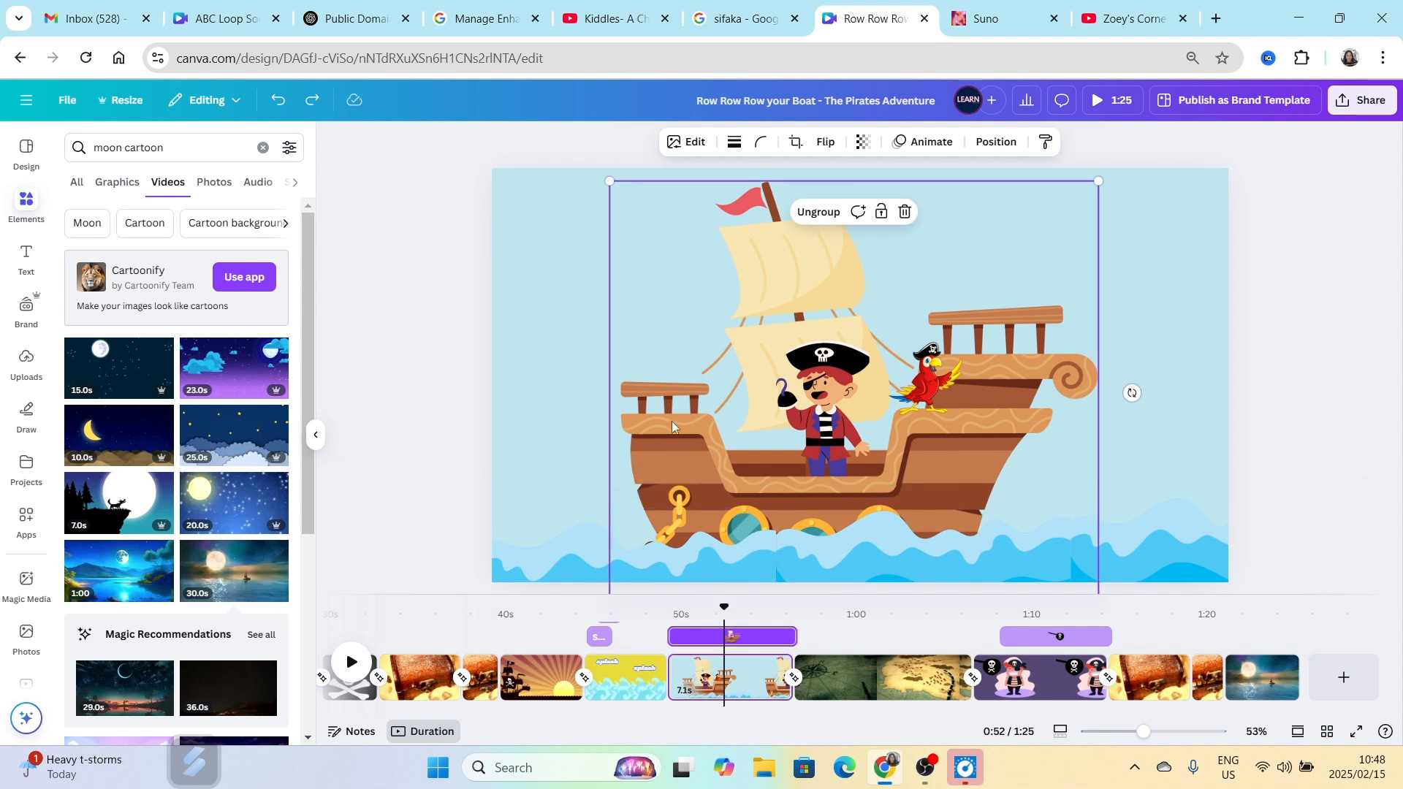
pyautogui.click(817, 401)
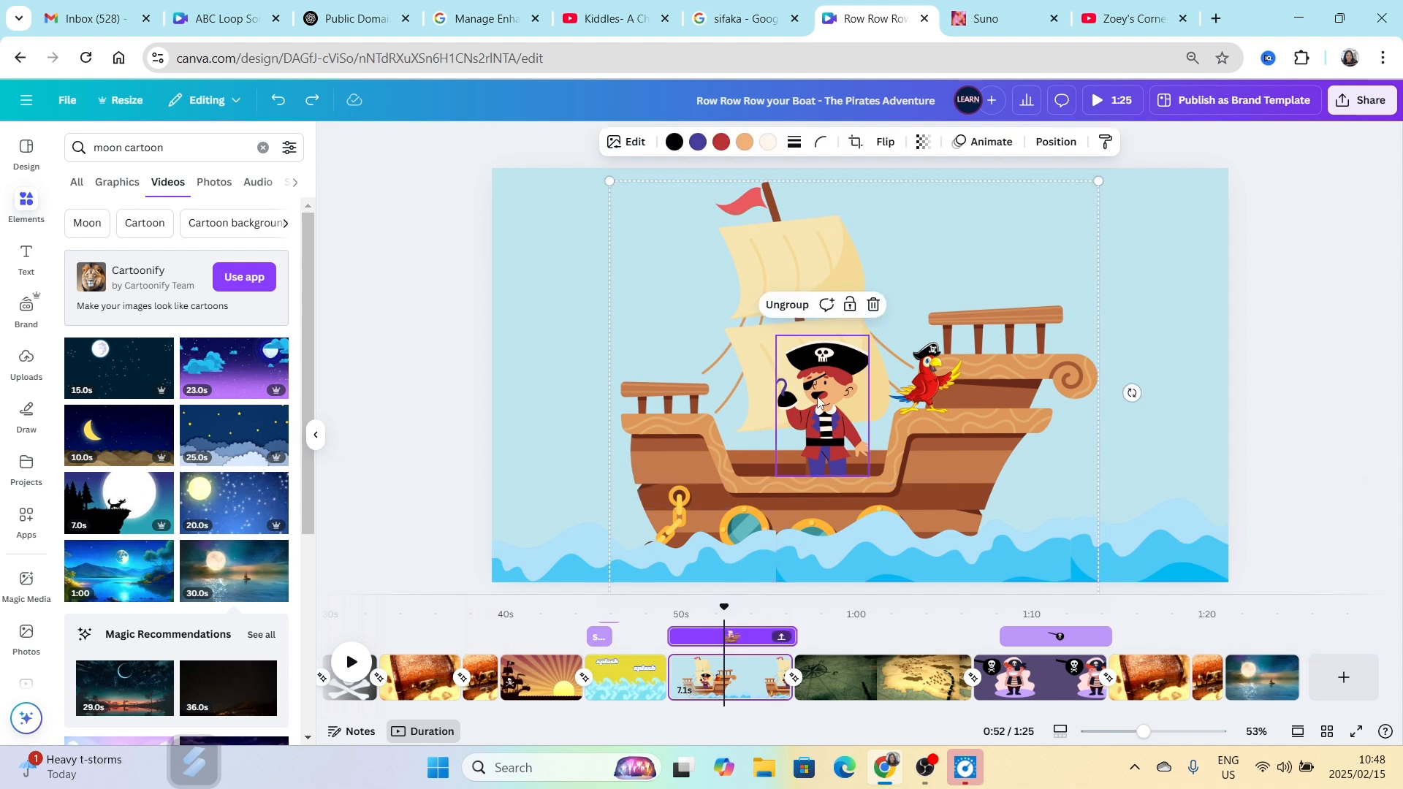
pyautogui.click(929, 387)
pyautogui.click(1181, 257)
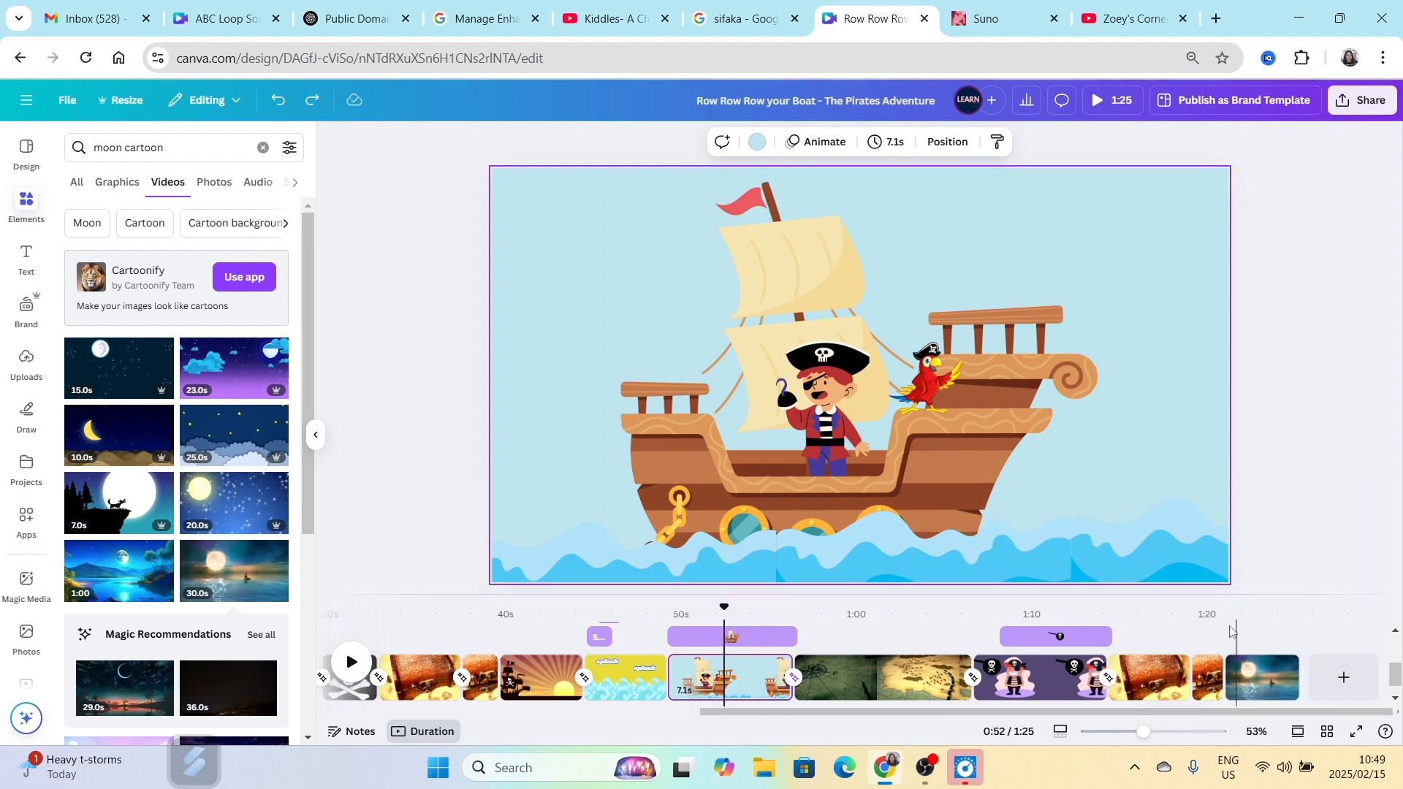
pyautogui.click(1195, 633)
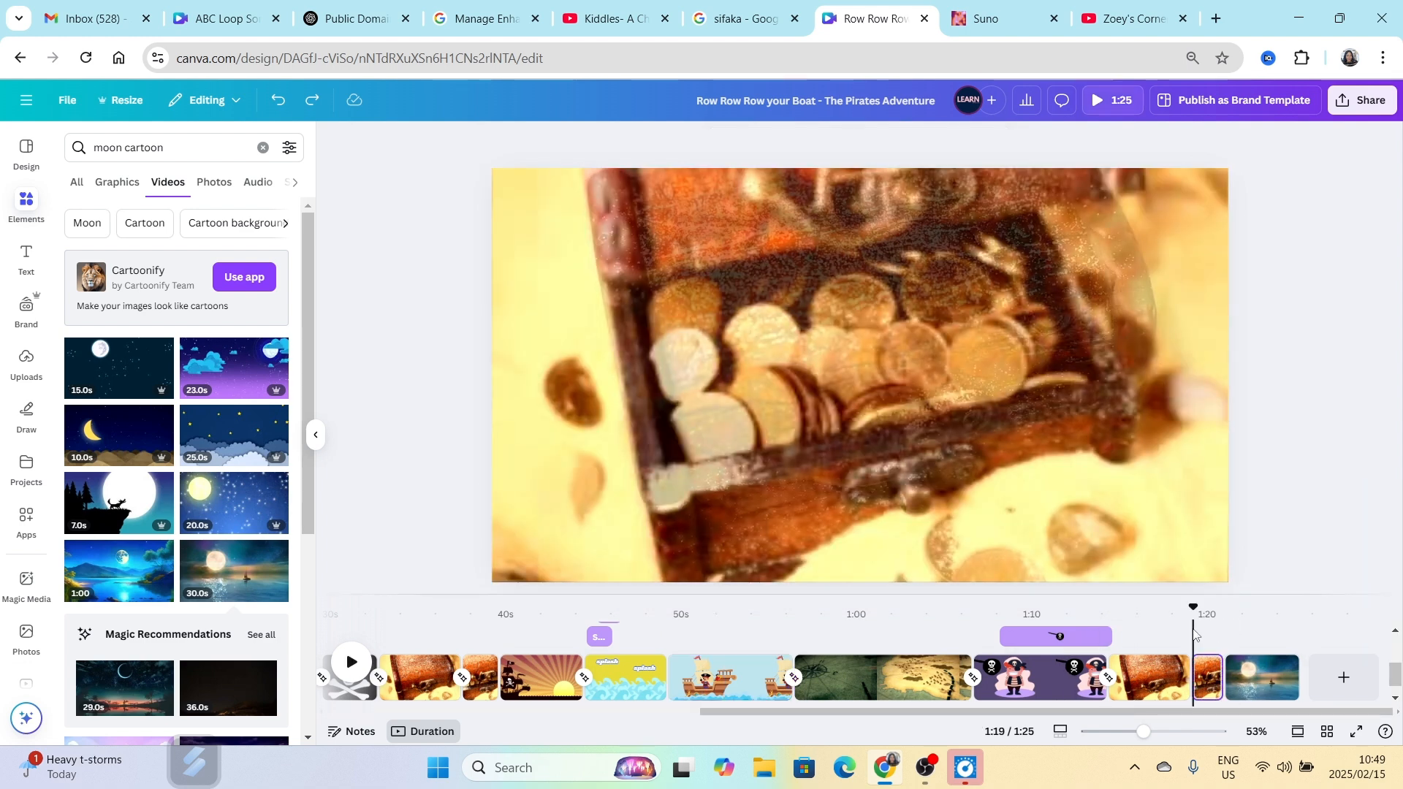
pyautogui.press('space')
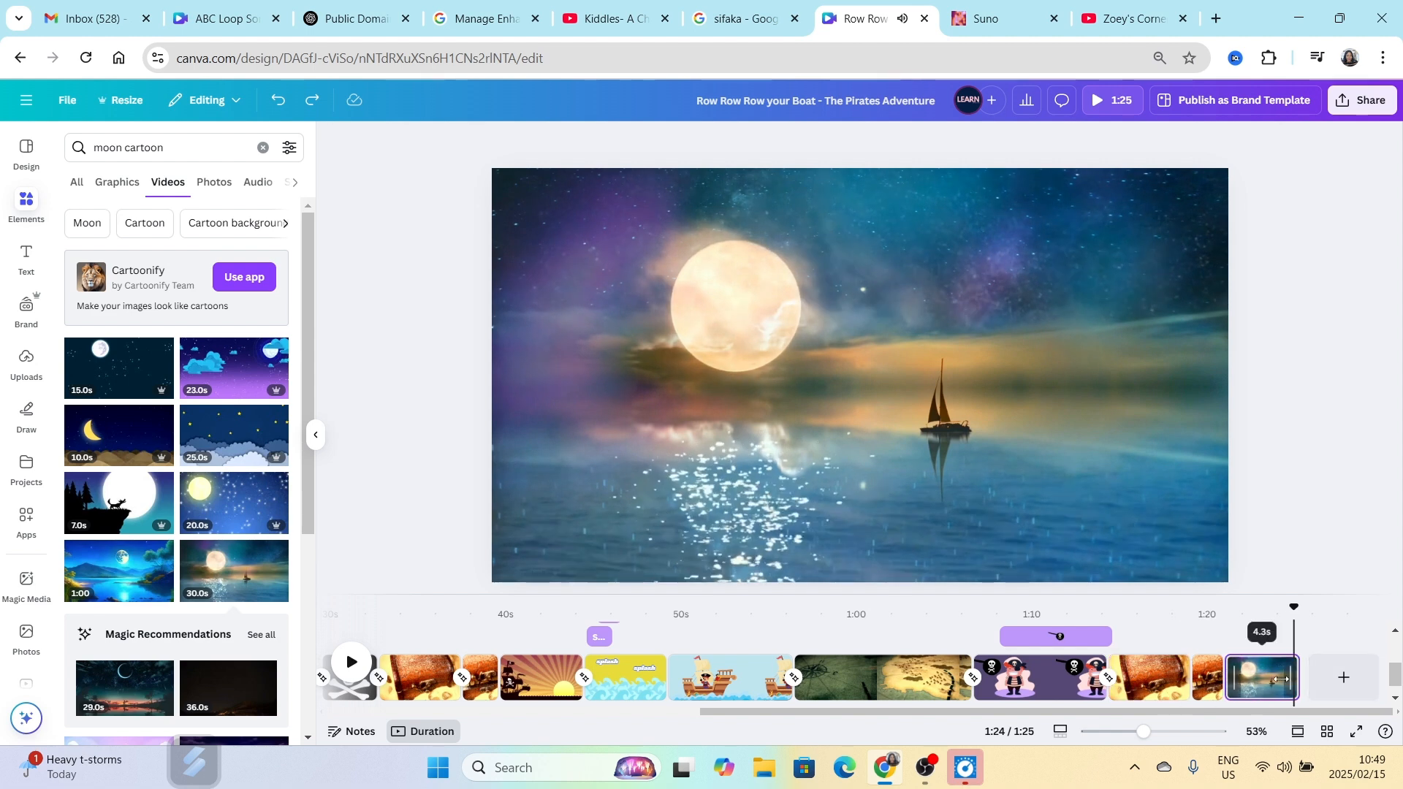
# Step: Duplicate pages 2 through 14 together in the page grid, leaving out the title page, and return to the timeline editor
pyautogui.click(1327, 732)
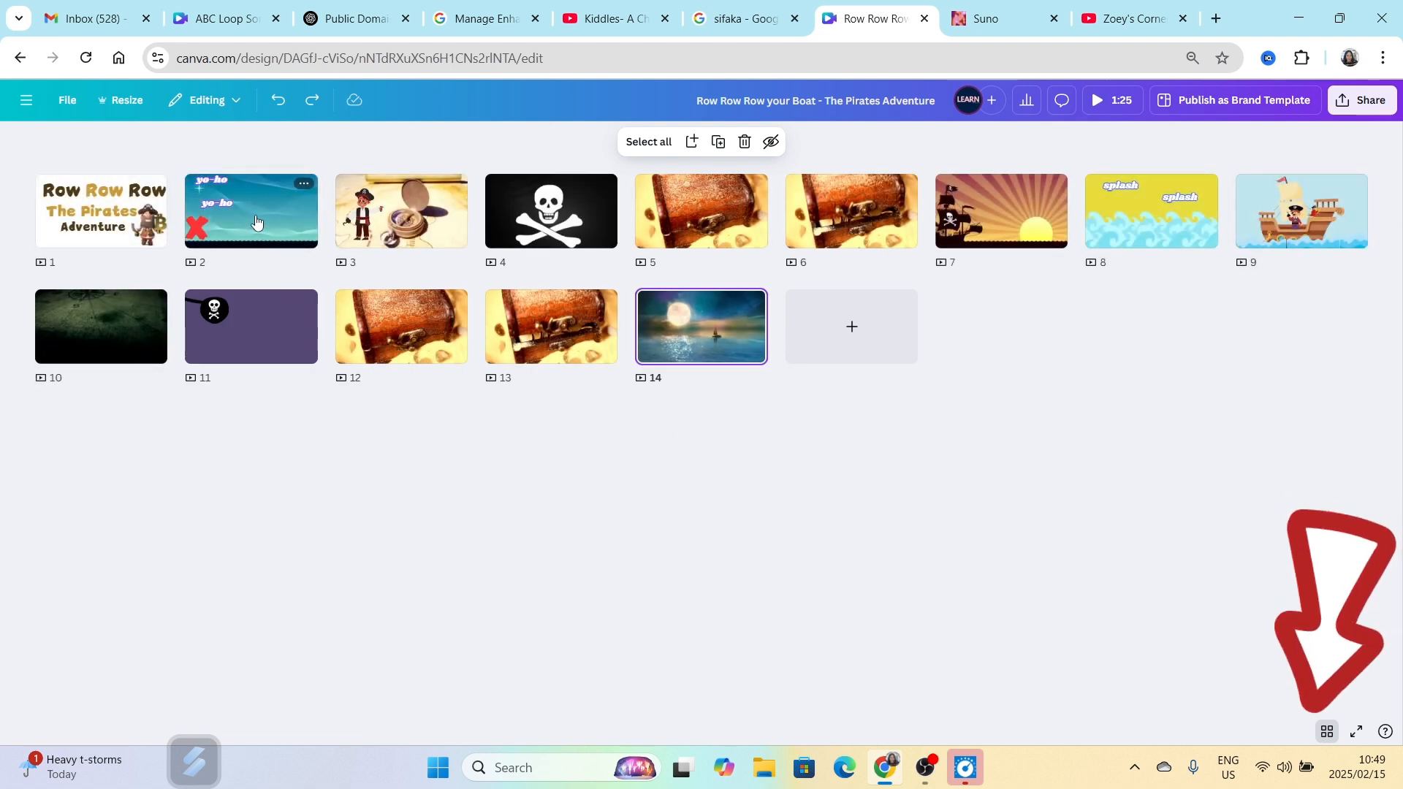
pyautogui.keyDown('ctrl'); pyautogui.click(853, 223); pyautogui.keyUp('ctrl')
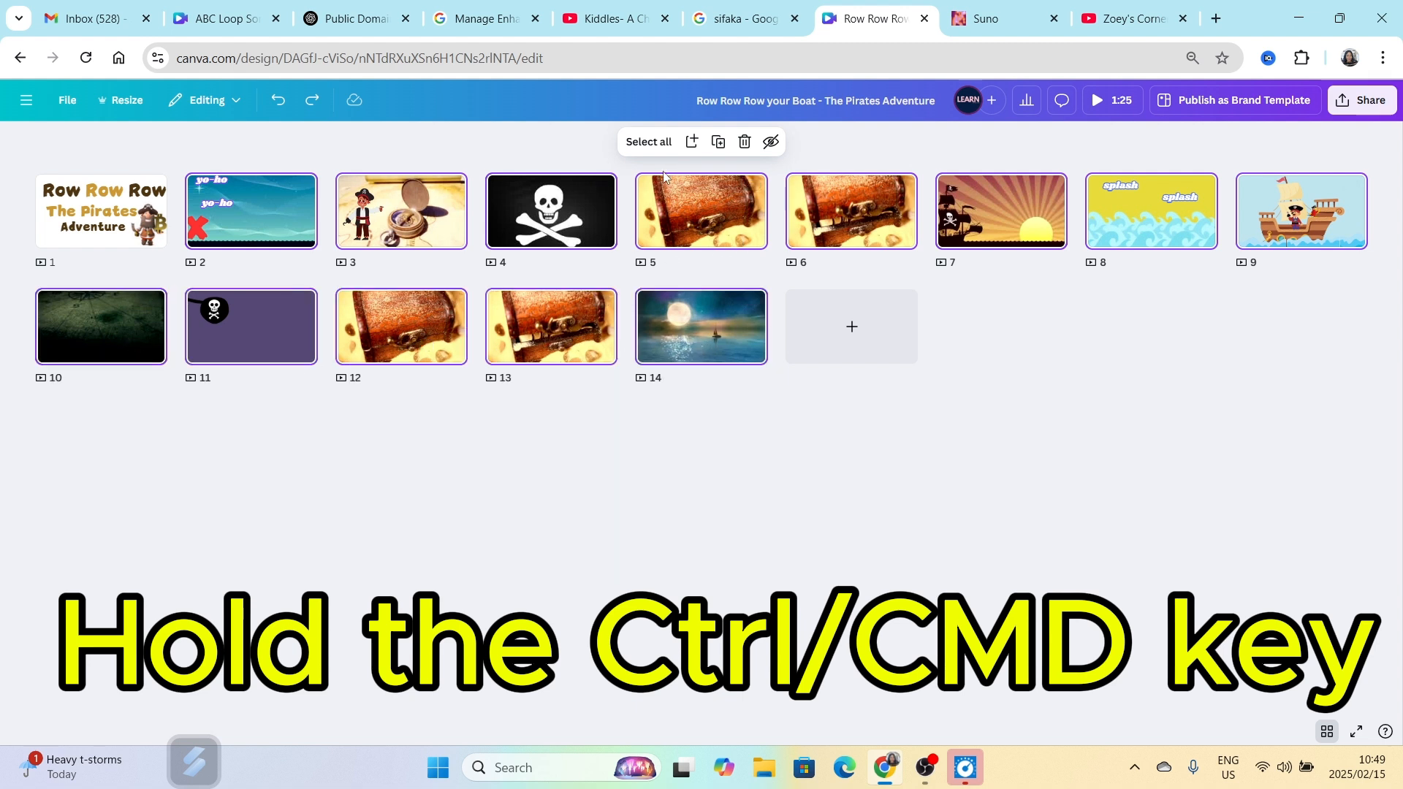
pyautogui.click(718, 142)
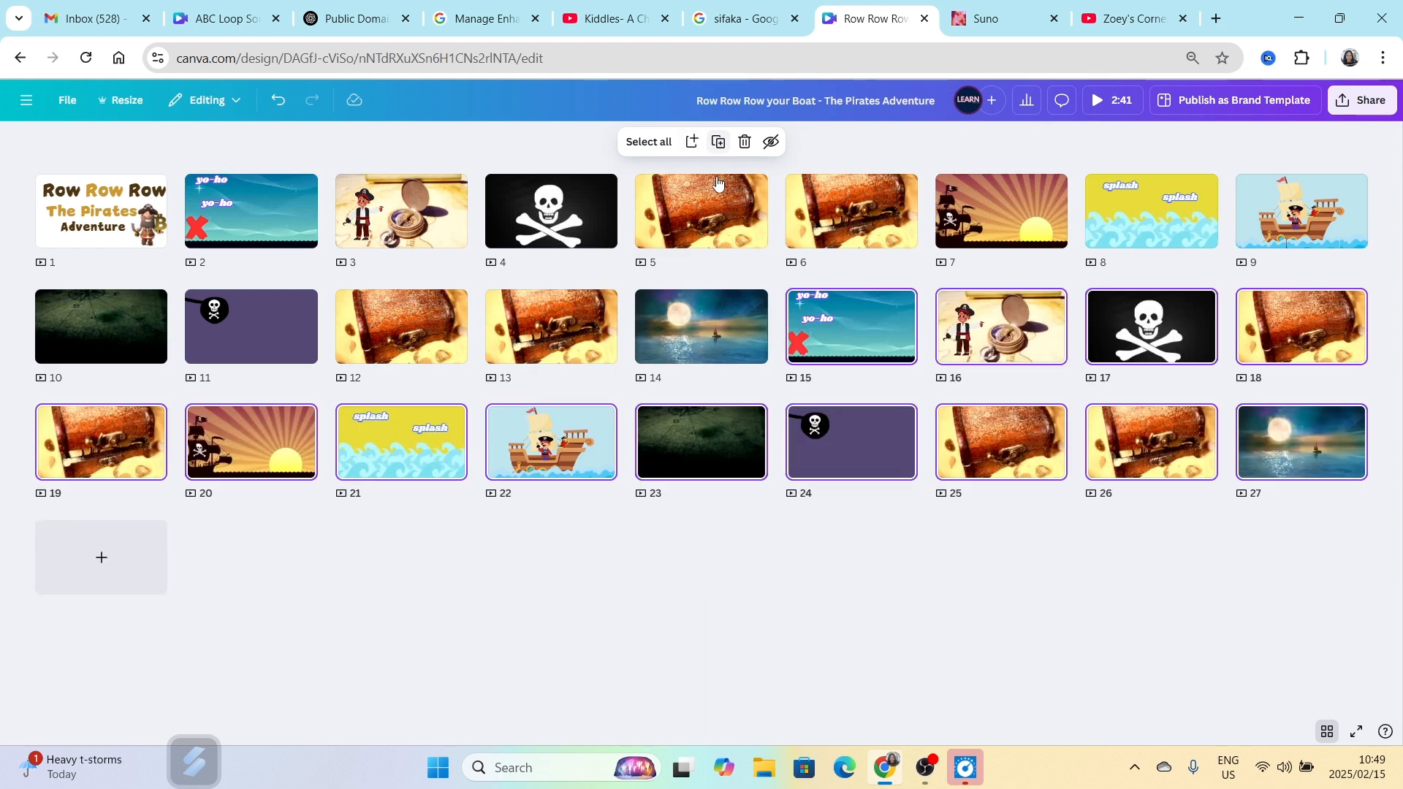
pyautogui.click(1327, 733)
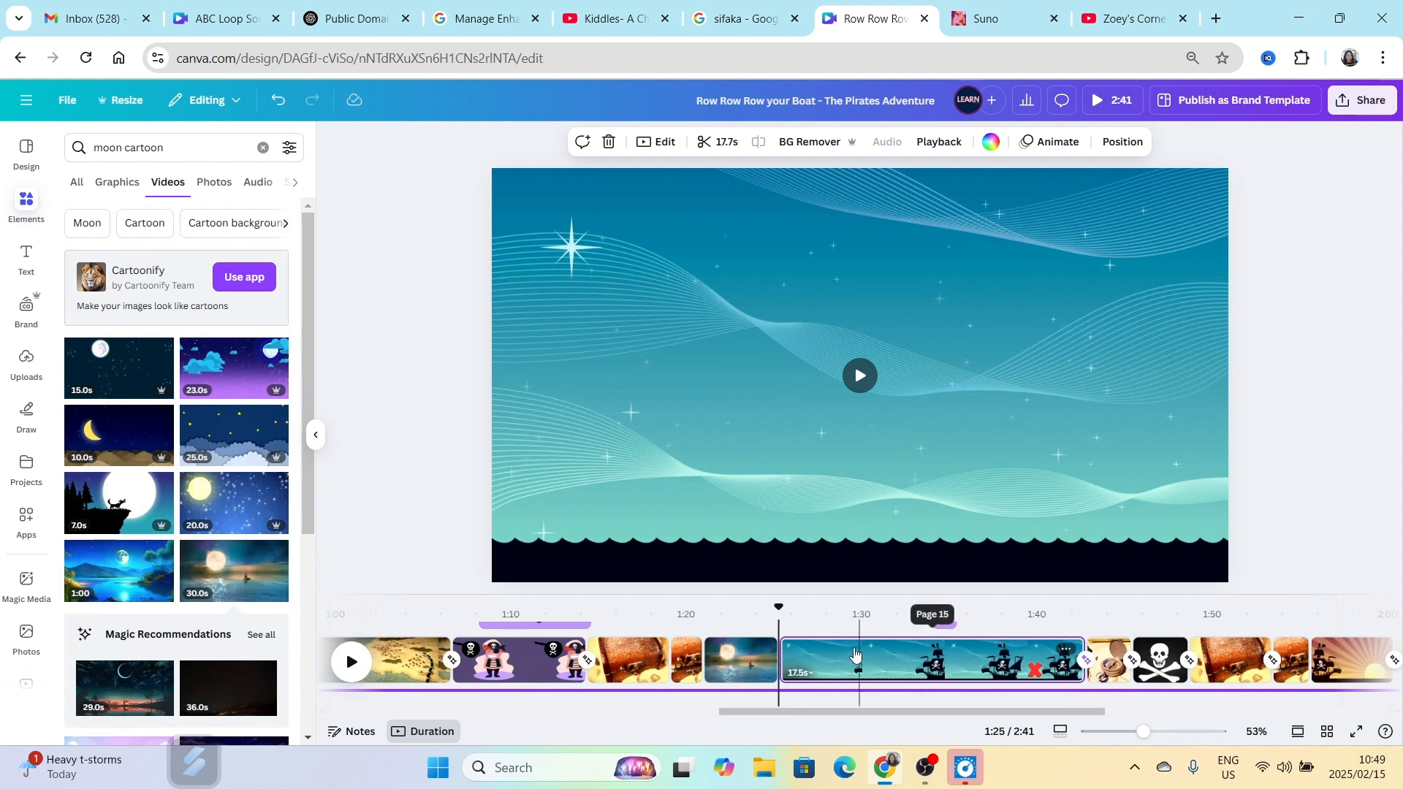
# Step: Look through the duplicated pages along the timeline and play the video from 1:16 to check the lead-in to the repeated section
pyautogui.hscroll(5, 787, 678)
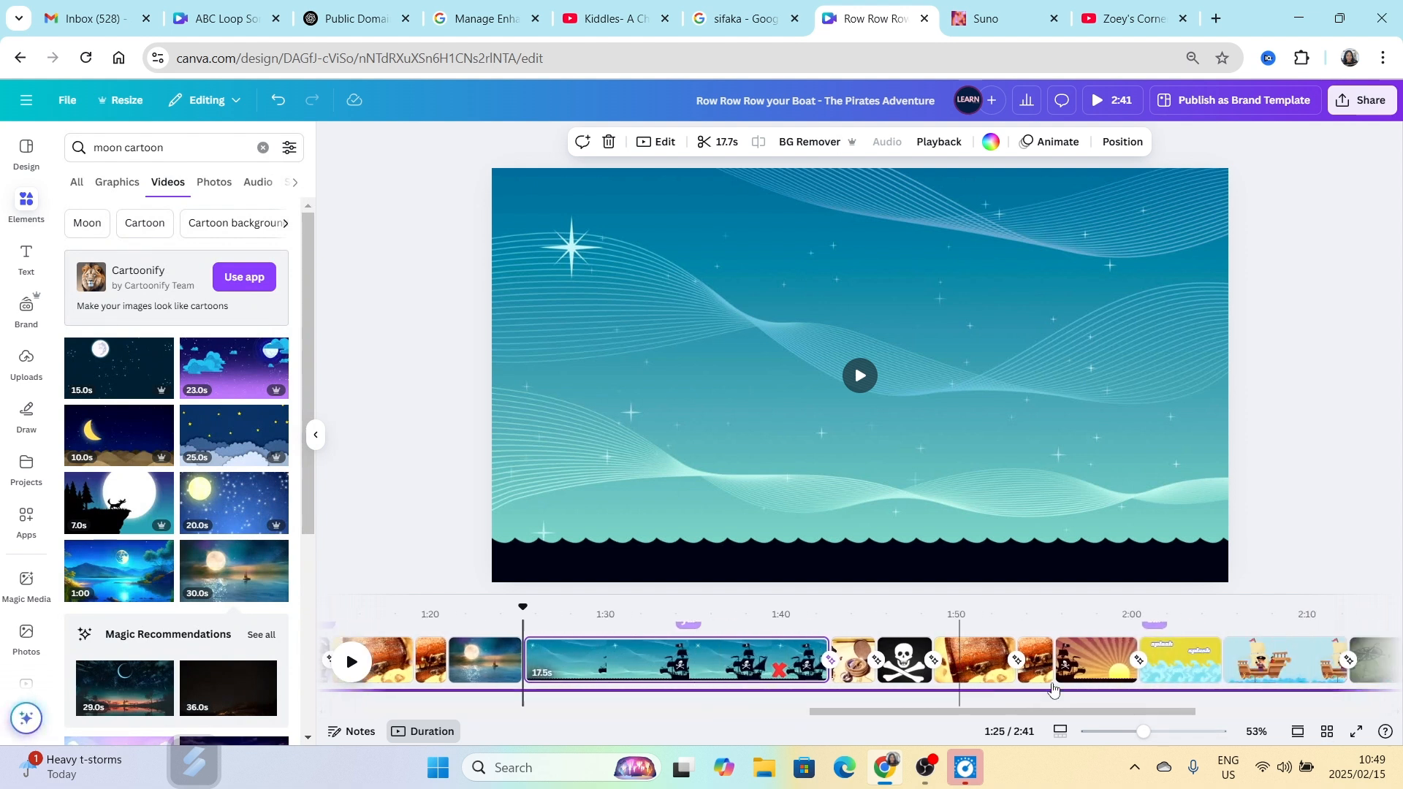
pyautogui.hscroll(5, 1194, 670)
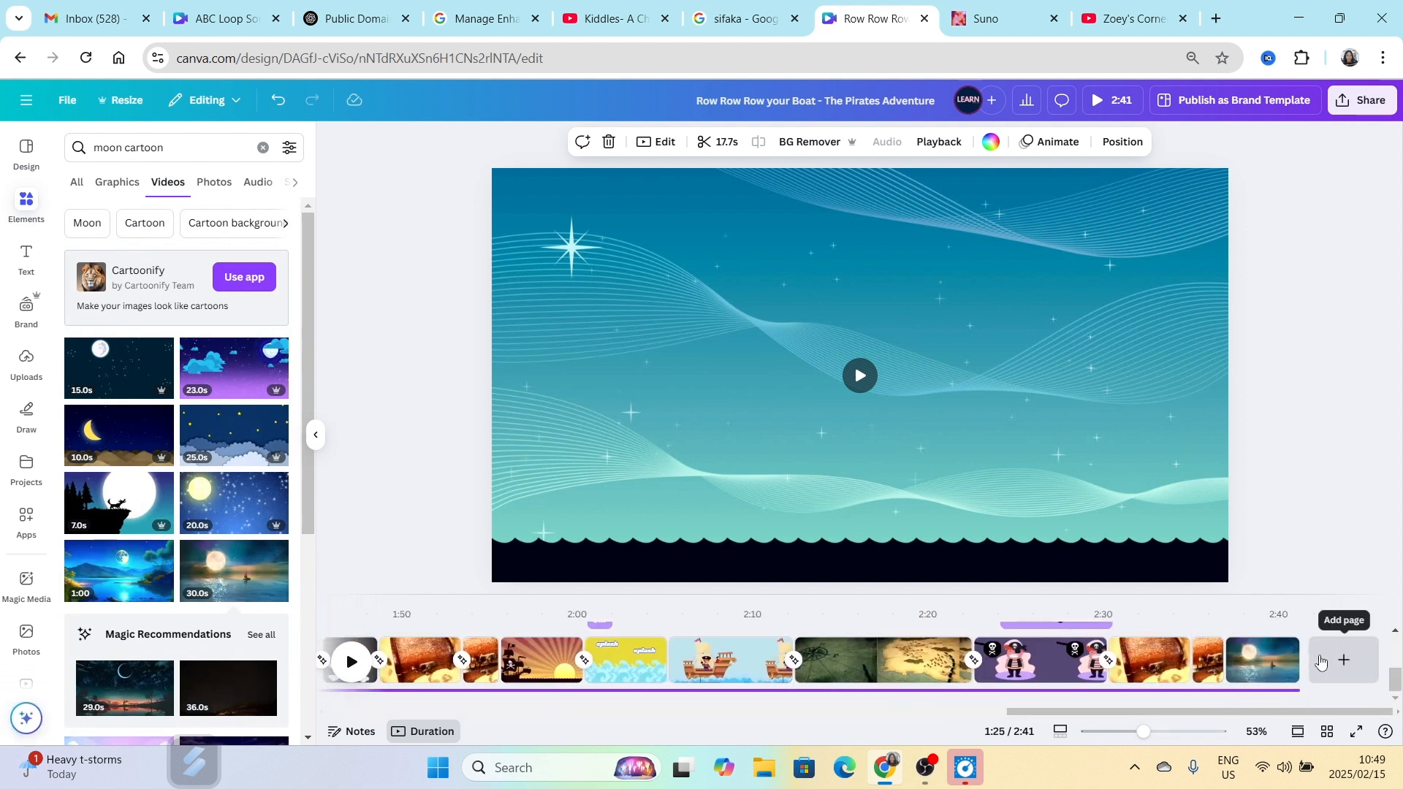
pyautogui.hscroll(-2, 409, 657)
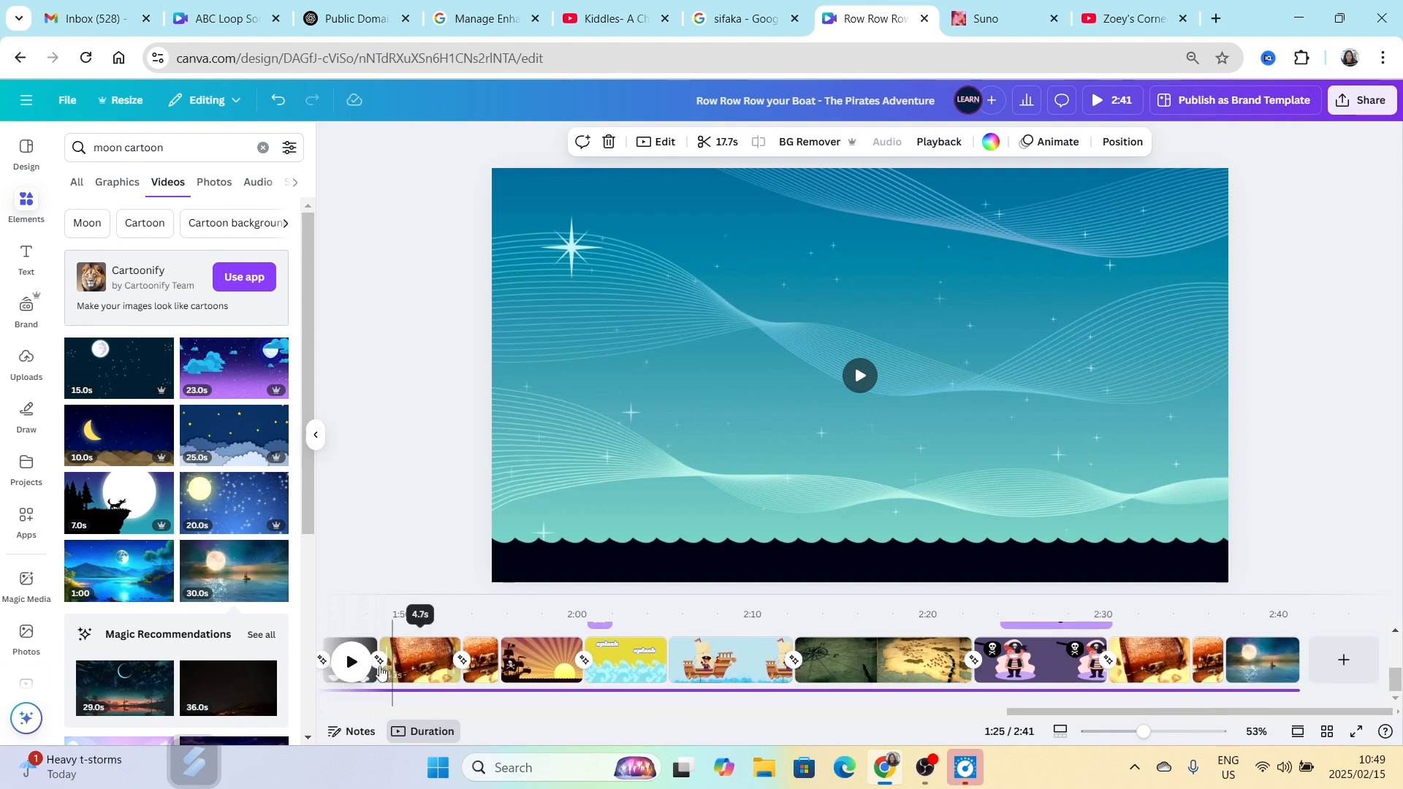
pyautogui.hscroll(-4, 374, 630)
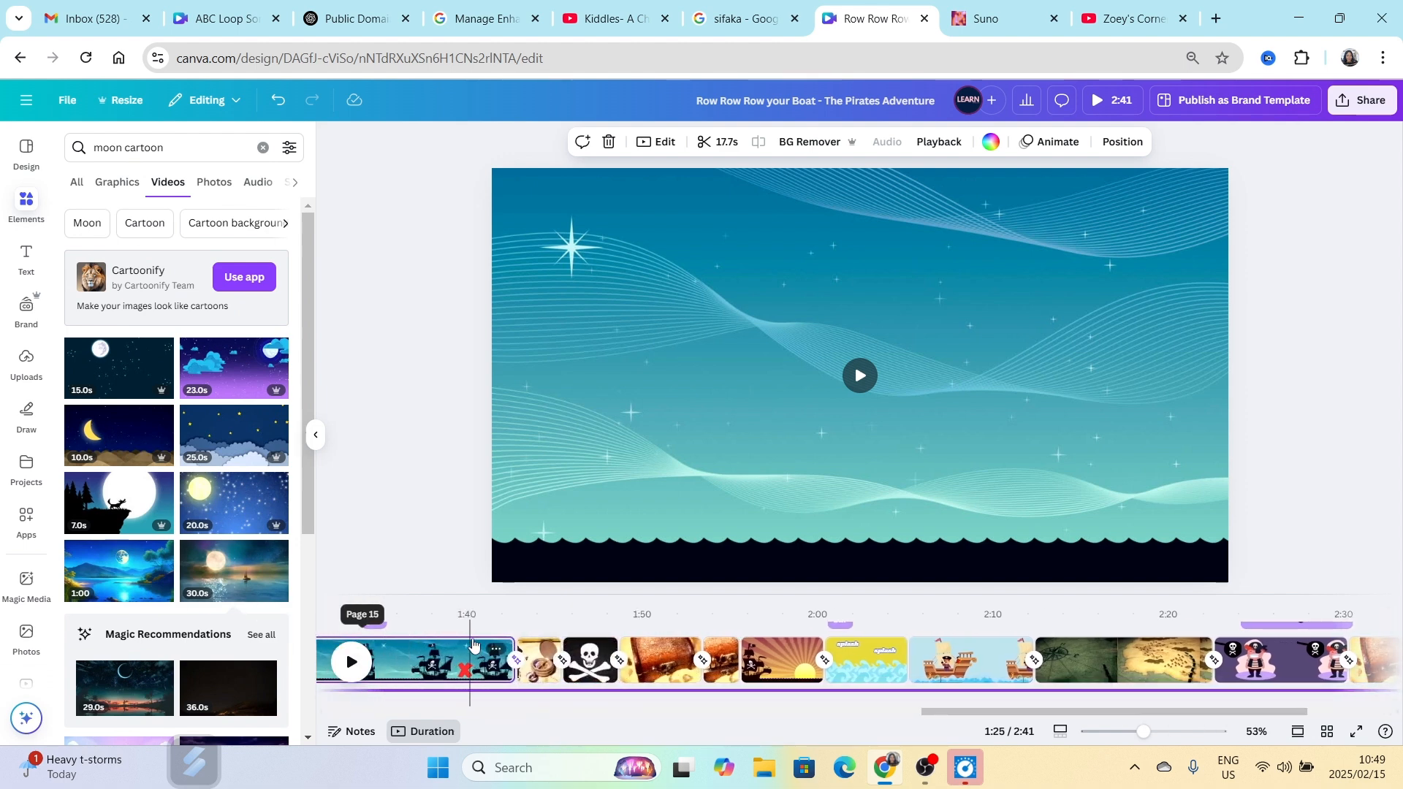
pyautogui.click(476, 624)
pyautogui.hscroll(-10, 486, 629)
pyautogui.click(502, 624)
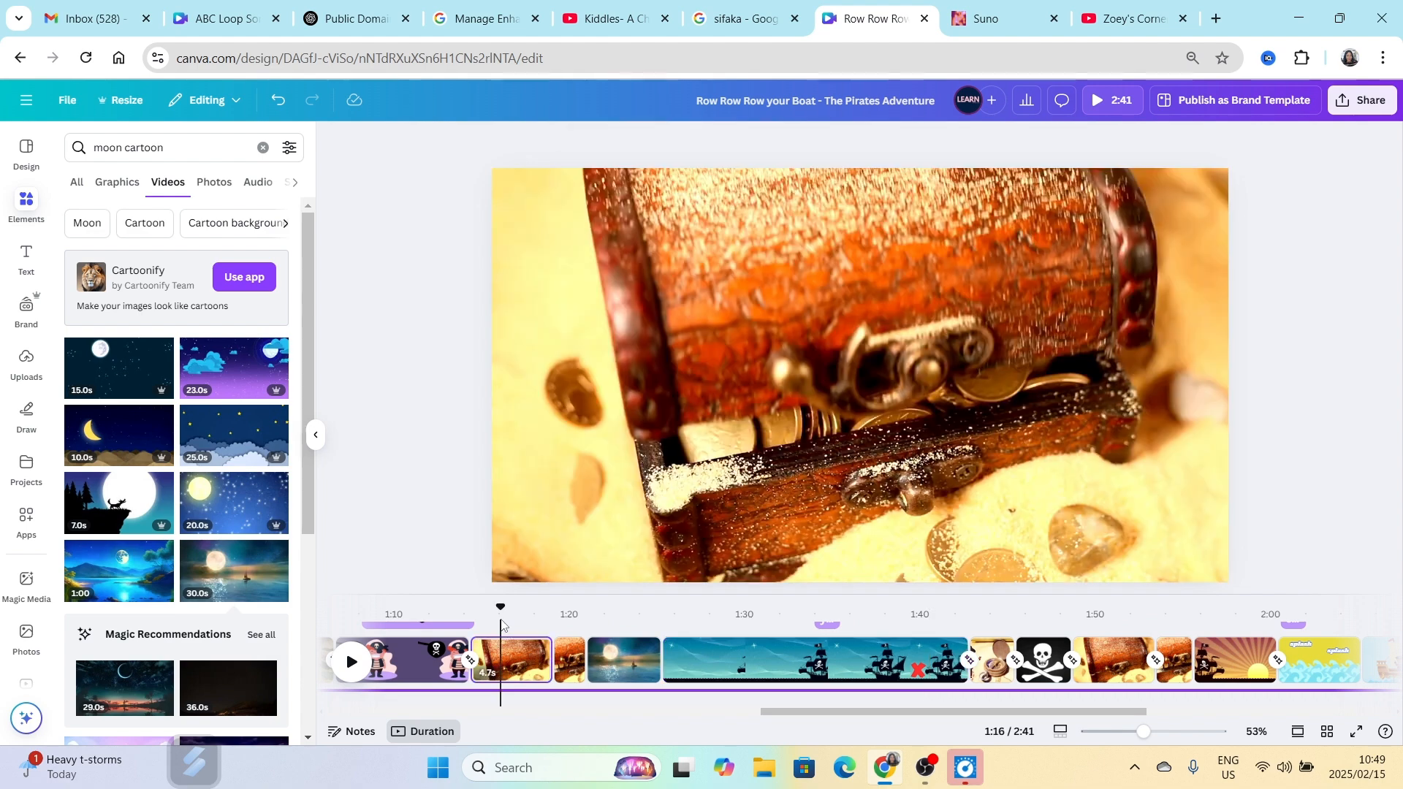
pyautogui.press('space')
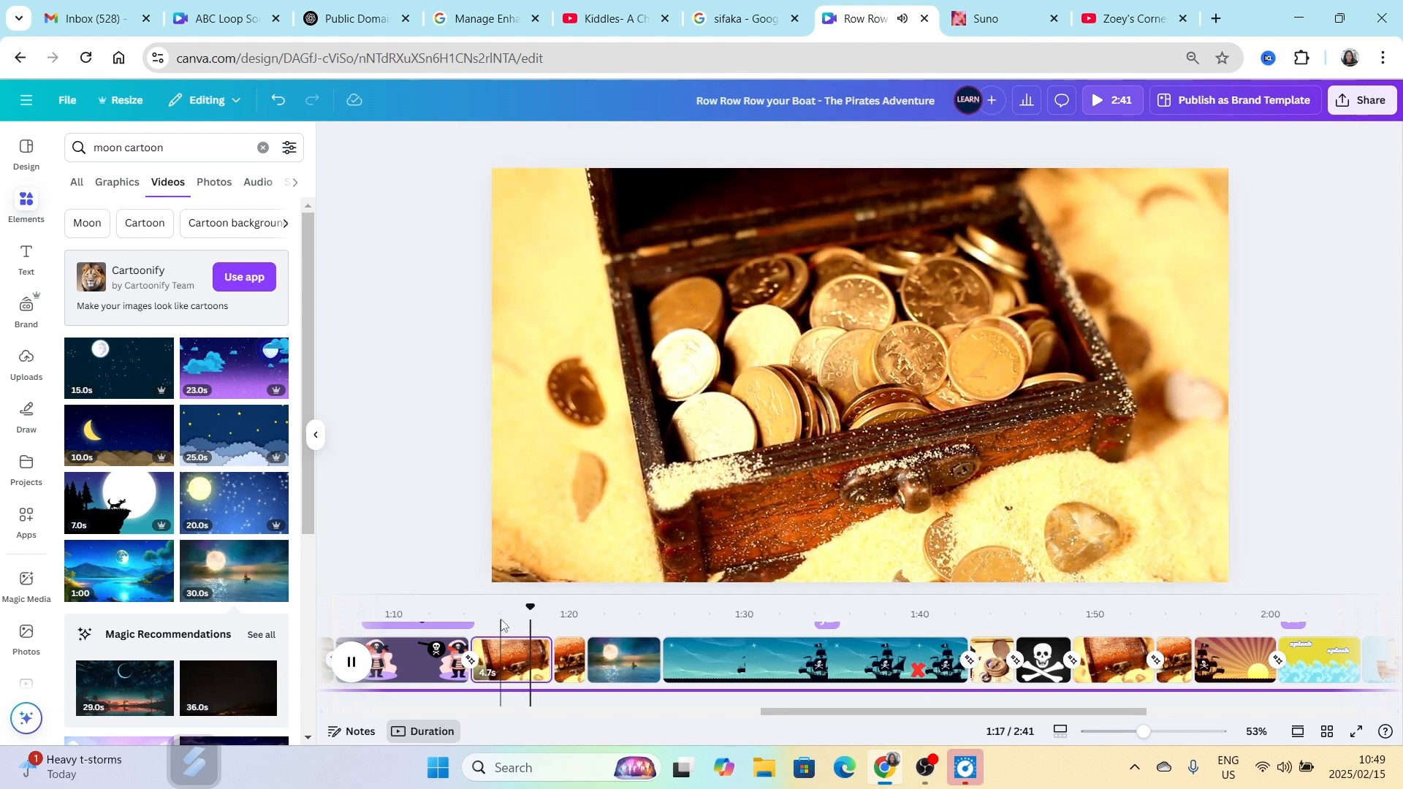